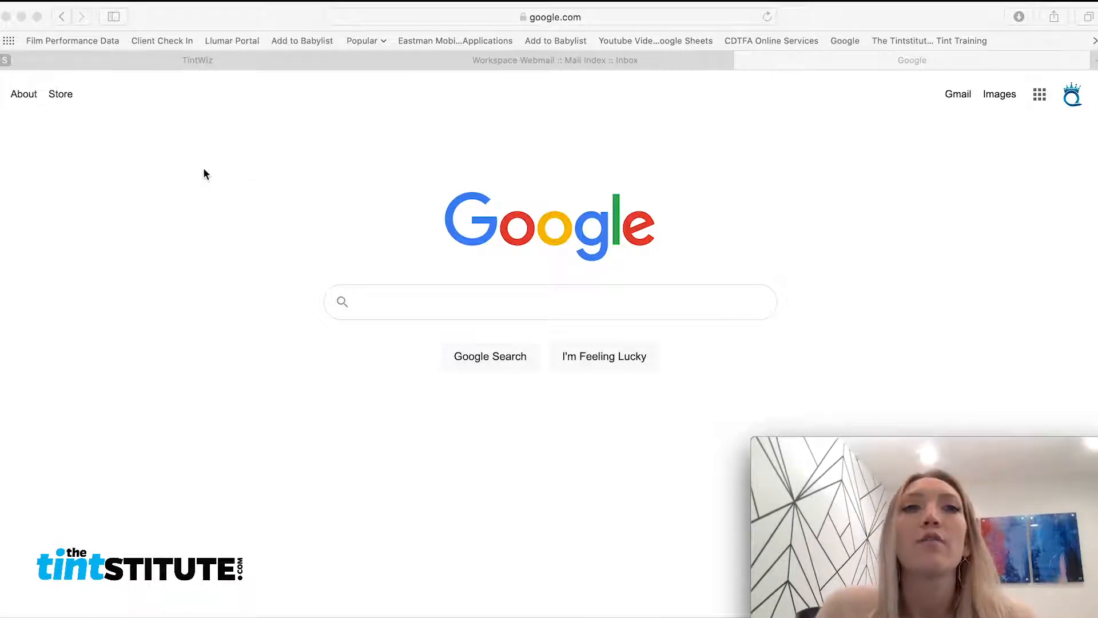
Load tintwiz.com from the Safari address bar
{"action": "left_click", "coordinate": [464, 17]}
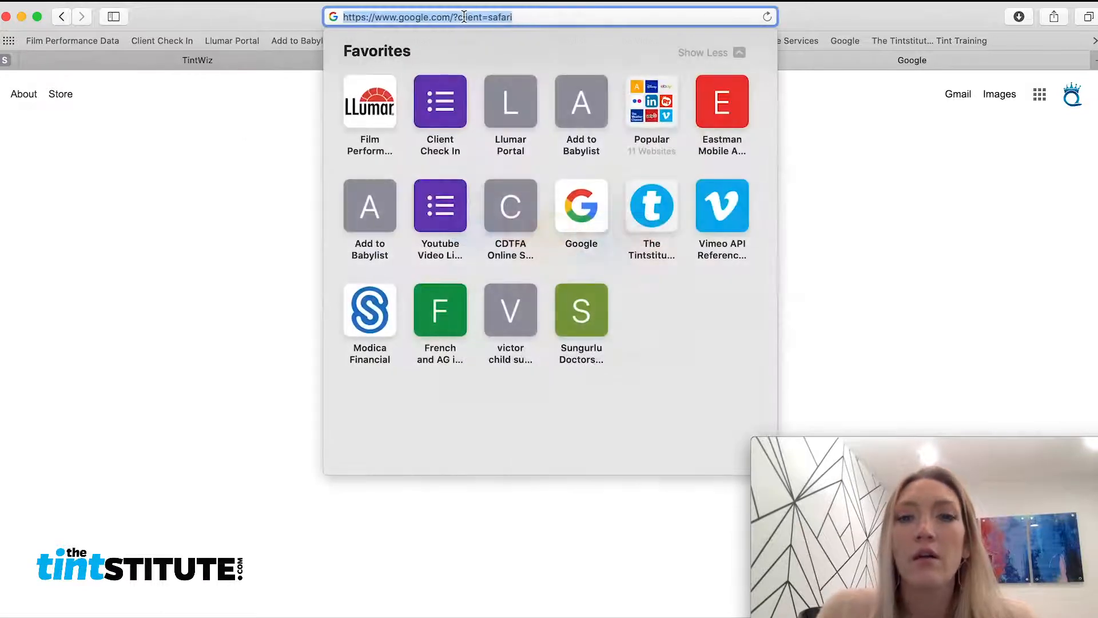
{"action": "type", "text": "tn"}
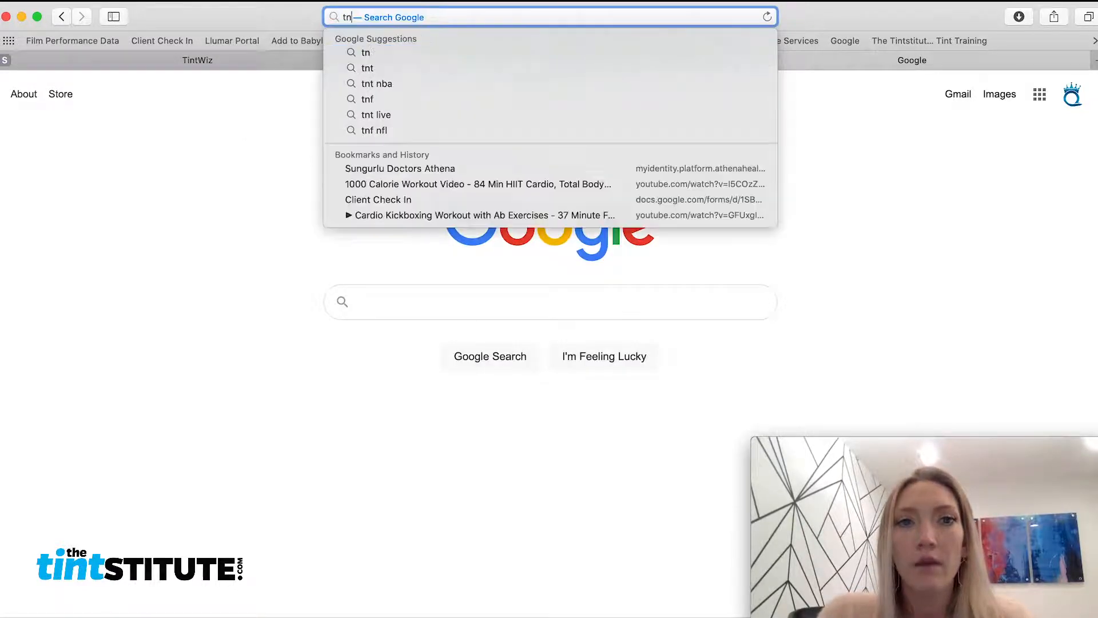
{"action": "key", "text": "BackSpace"}
{"action": "type", "text": "int"}
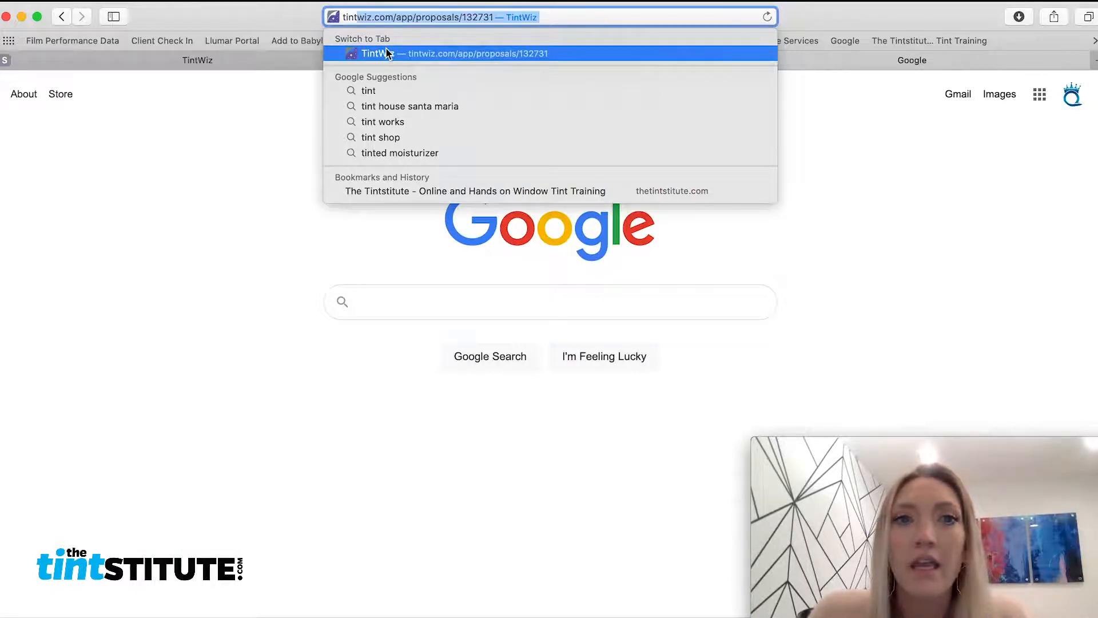
{"action": "type", "text": "wiz."}
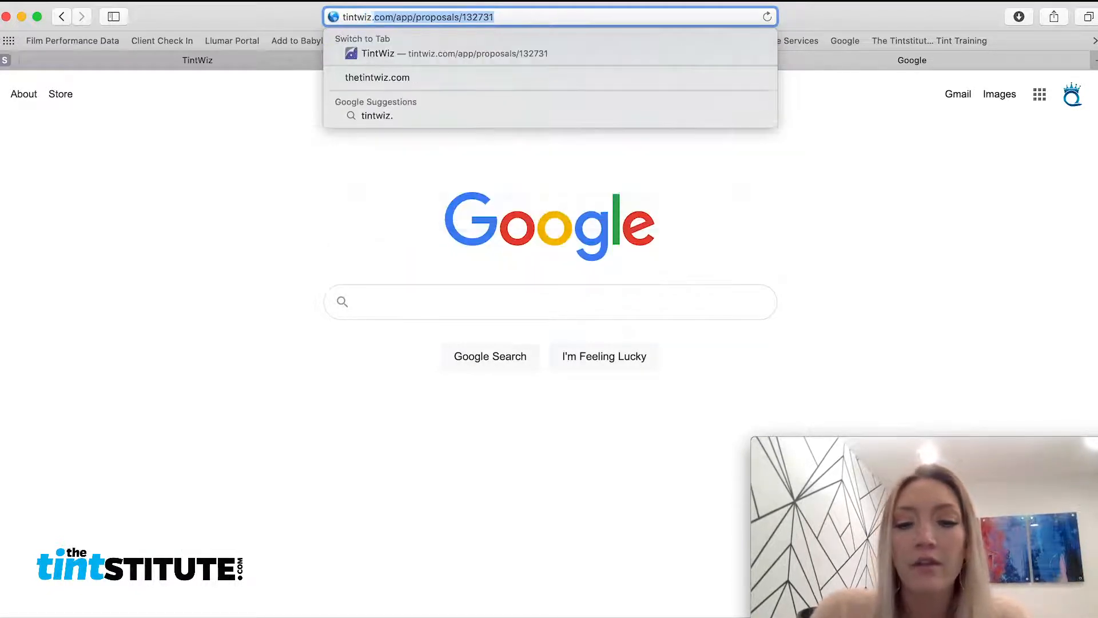
{"action": "type", "text": "com"}
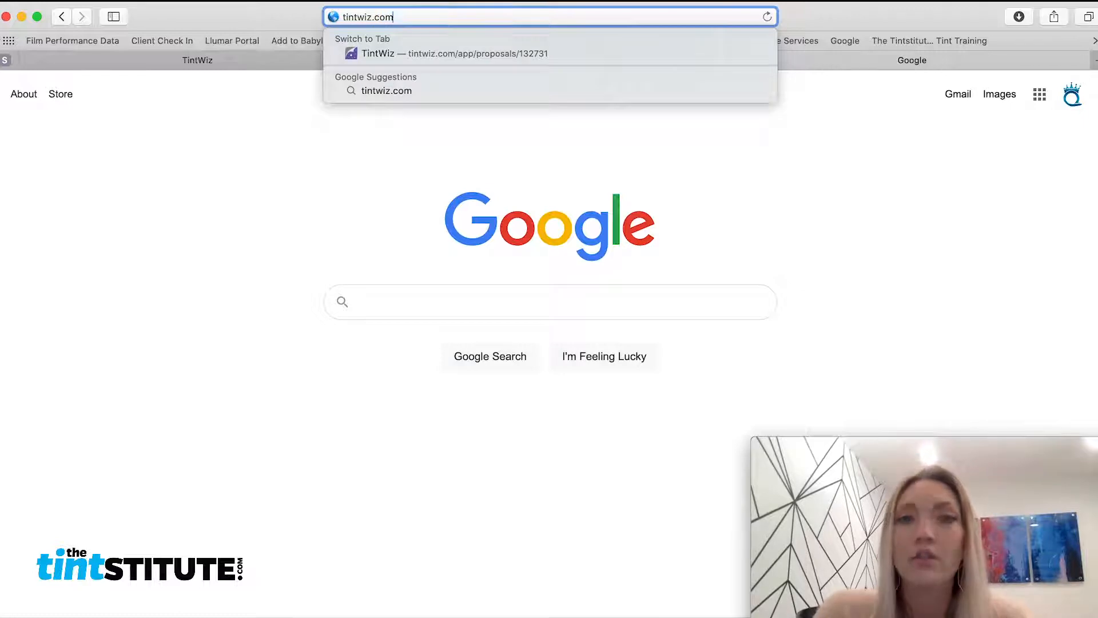
{"action": "key", "text": "Return"}
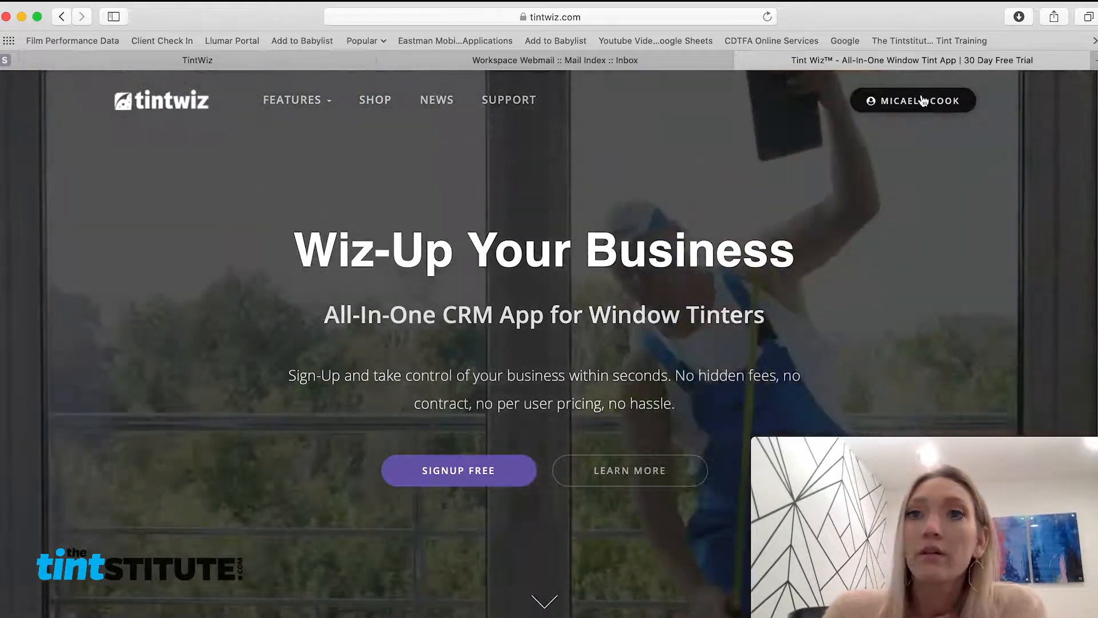
Go to the Contacts list through the account menu's Dashboard
{"action": "left_click", "coordinate": [919, 101]}
{"action": "left_click", "coordinate": [925, 140]}
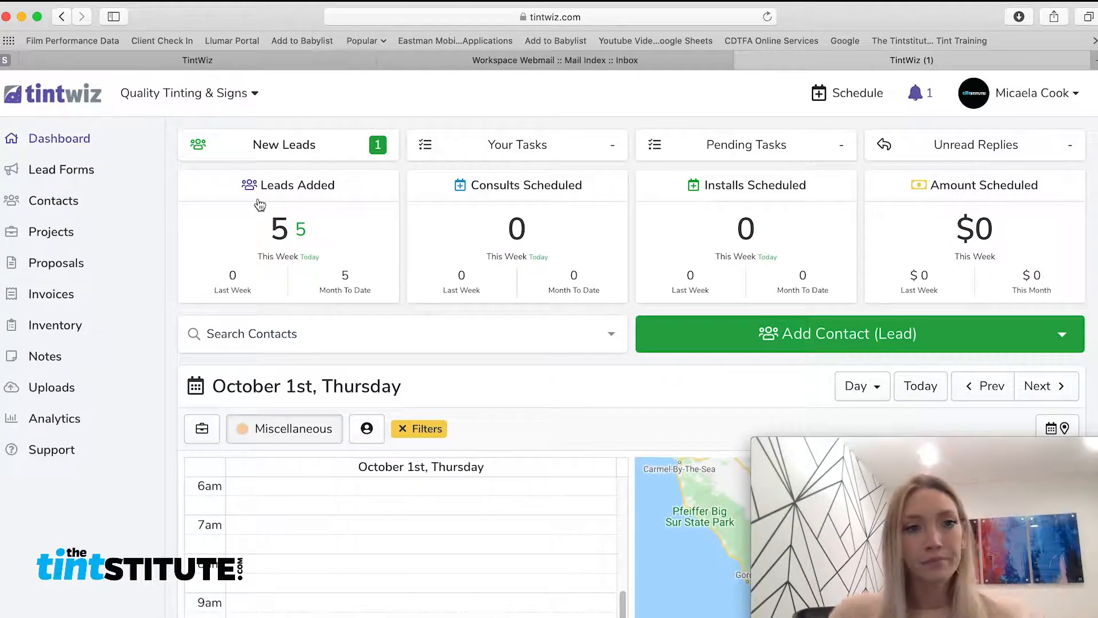
{"action": "left_click", "coordinate": [68, 204]}
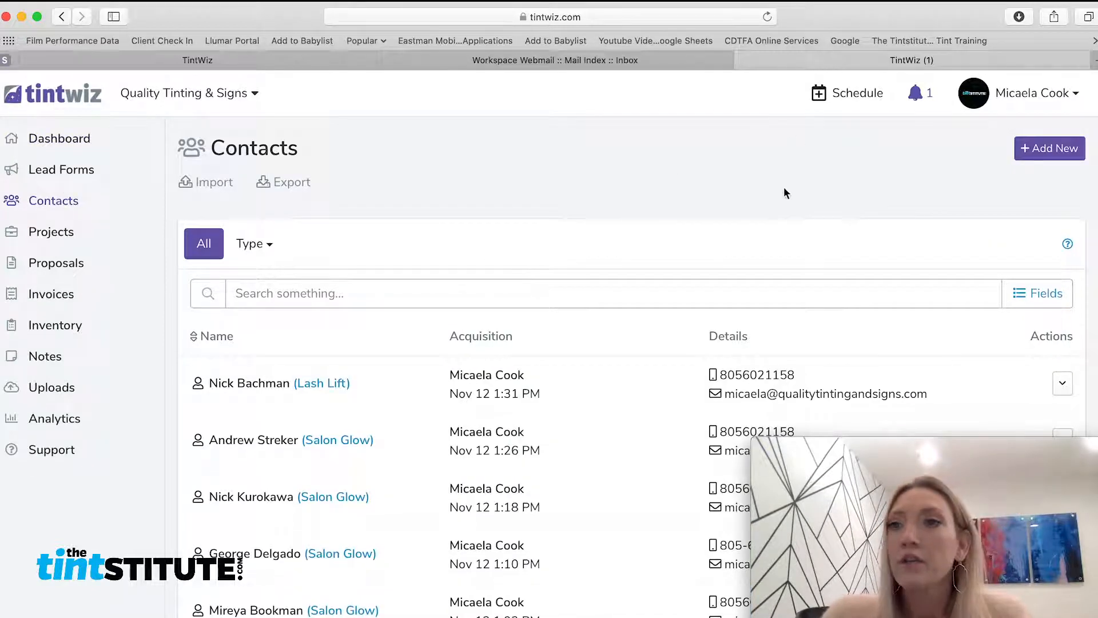
Start a new contact with the customer's full name, company Moon River and mobile number
{"action": "left_click", "coordinate": [1040, 150]}
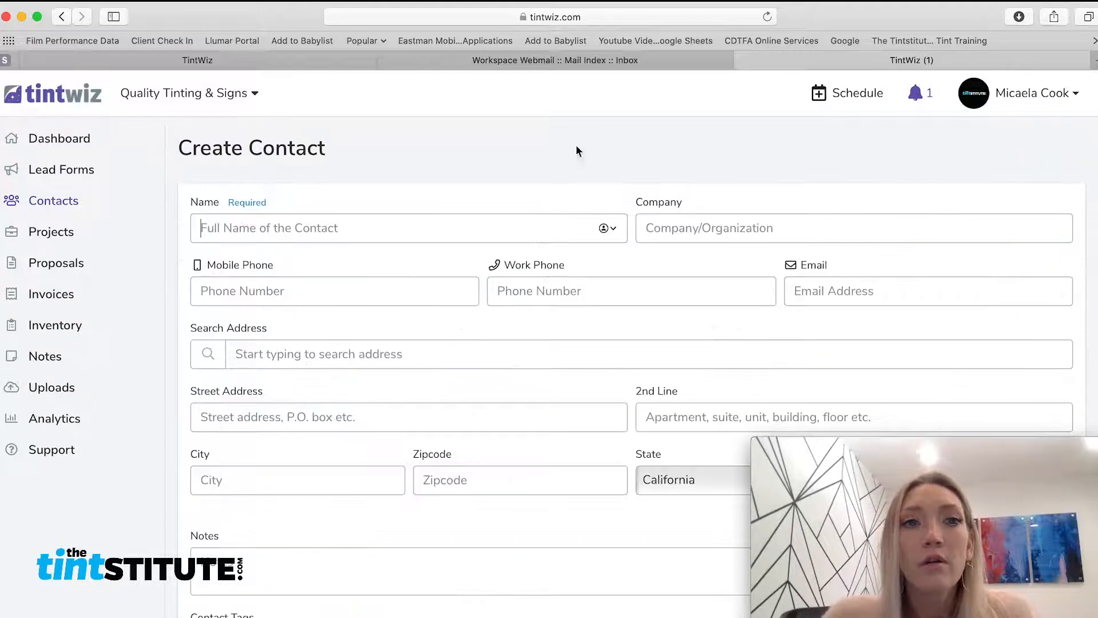
{"action": "left_click", "coordinate": [321, 229]}
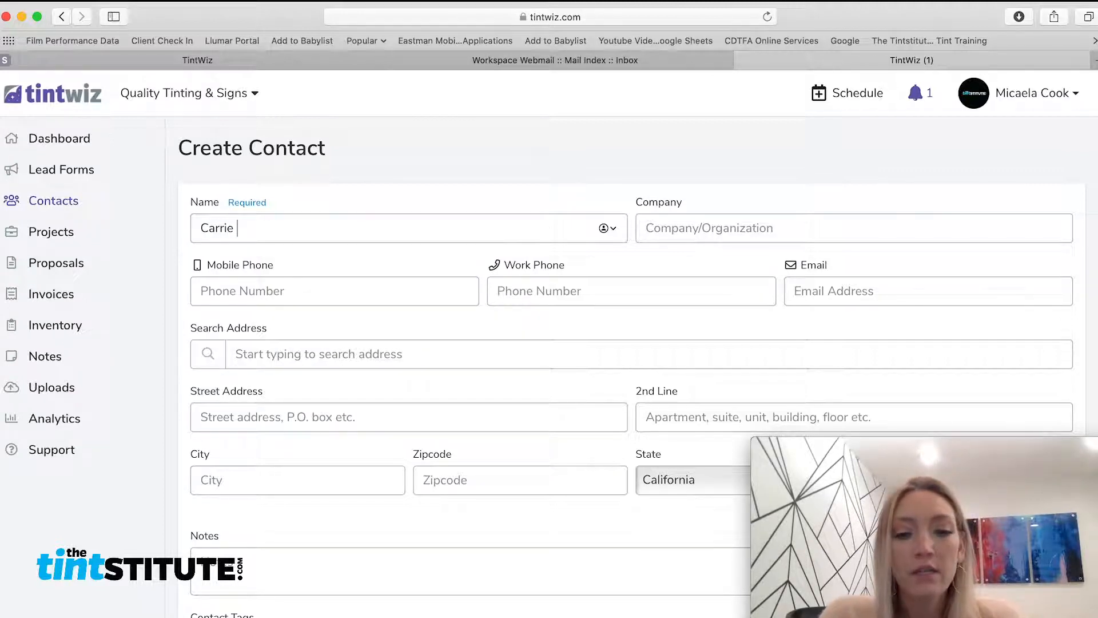
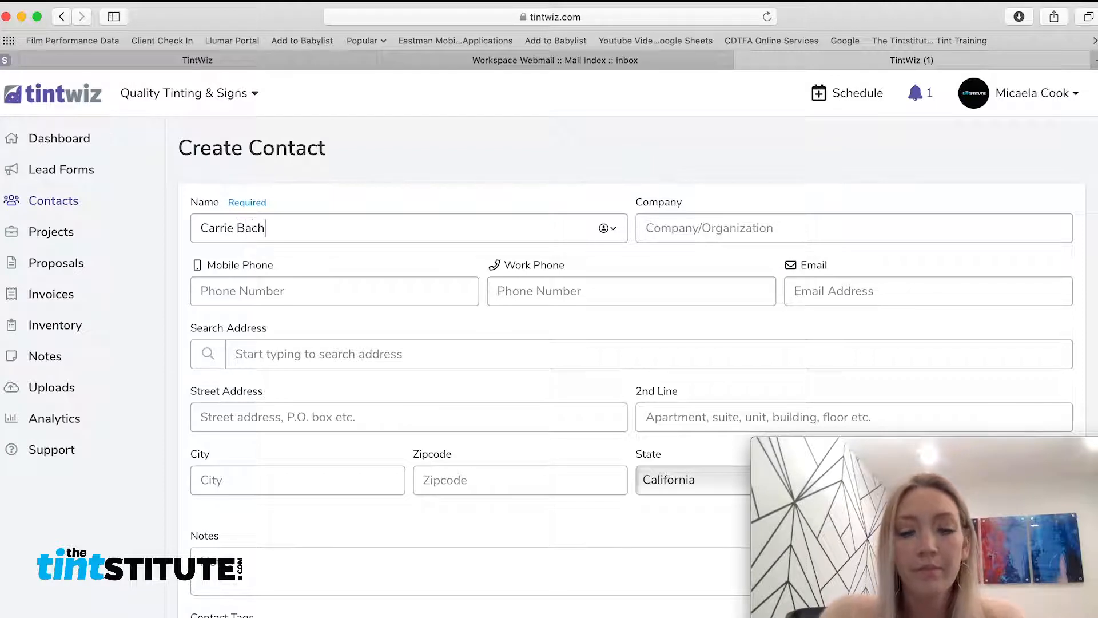
{"action": "key", "text": "Tab"}
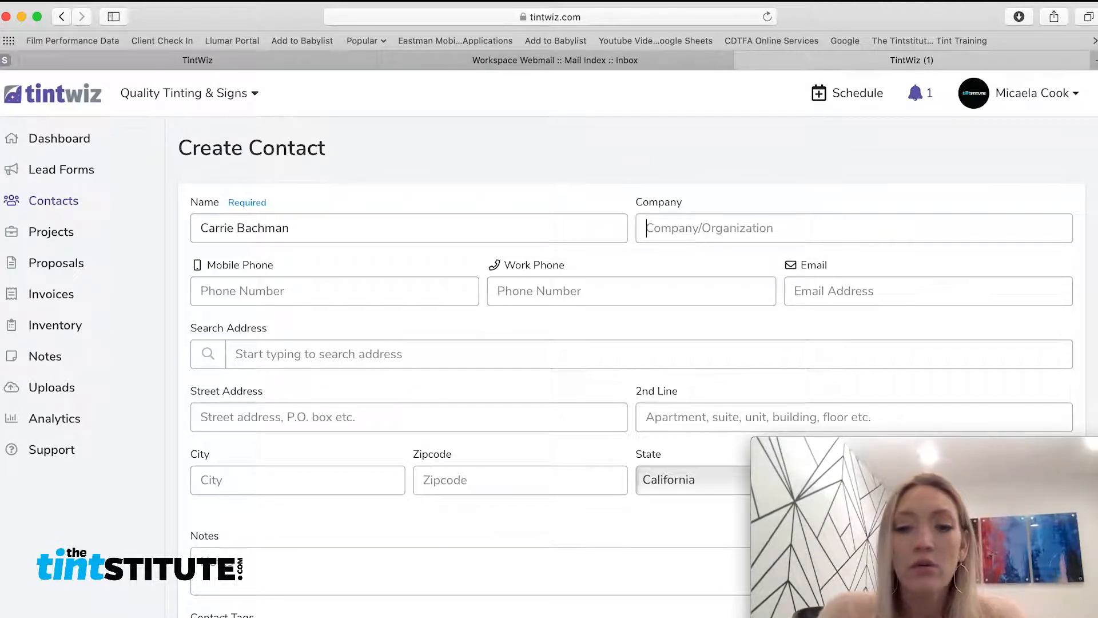
{"action": "type", "text": "Moon R"}
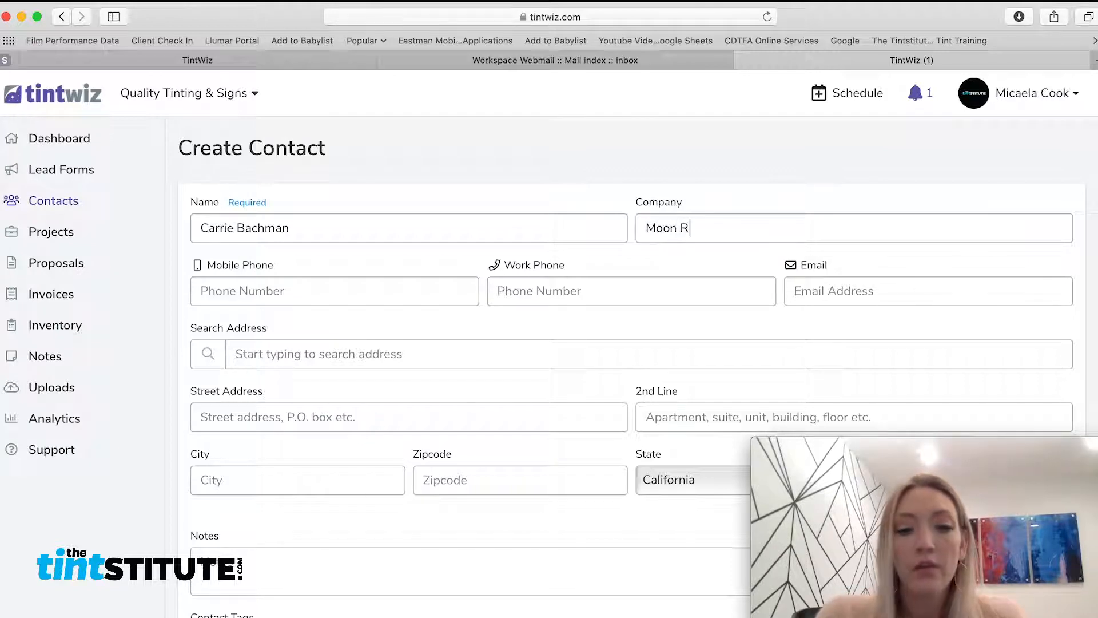
{"action": "type", "text": "iver"}
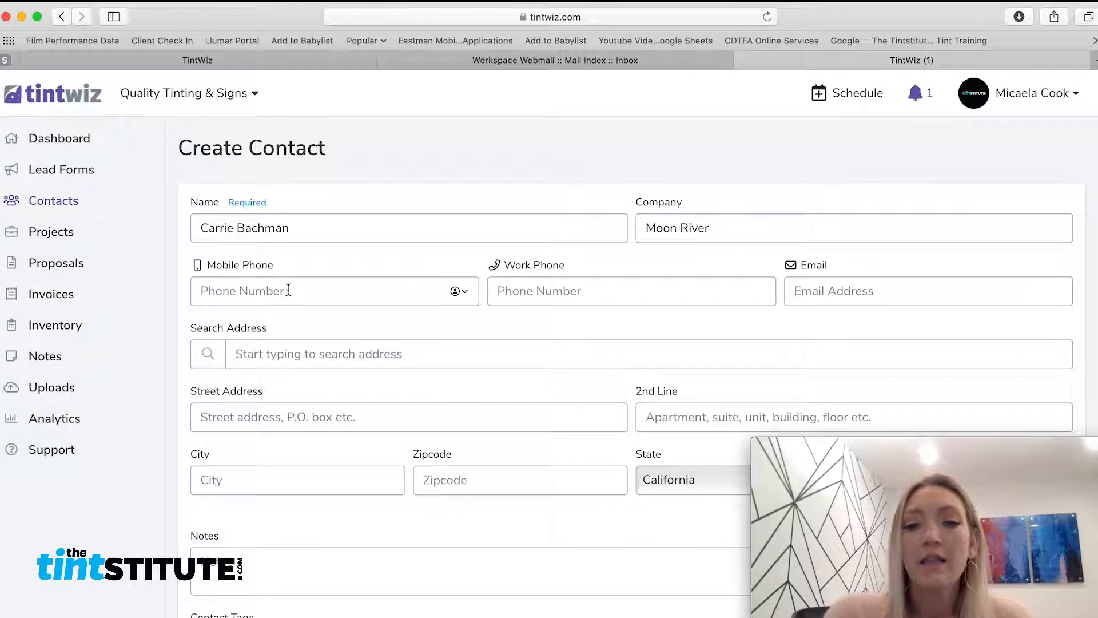
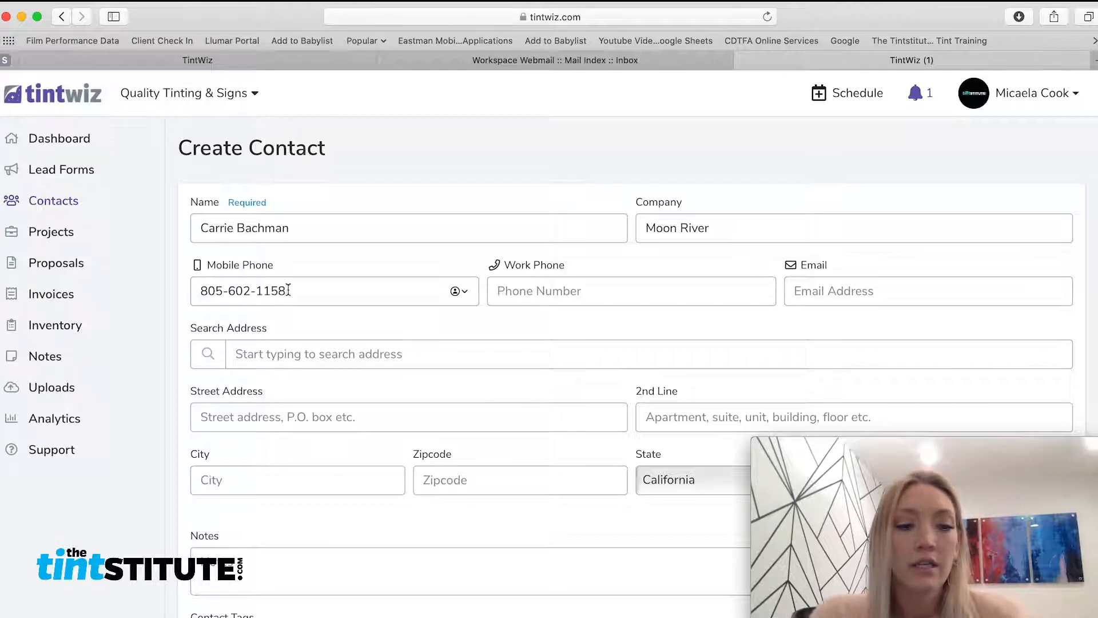
Add the contact's e-mail and suggested street address, then save the contact
{"action": "left_click", "coordinate": [884, 291]}
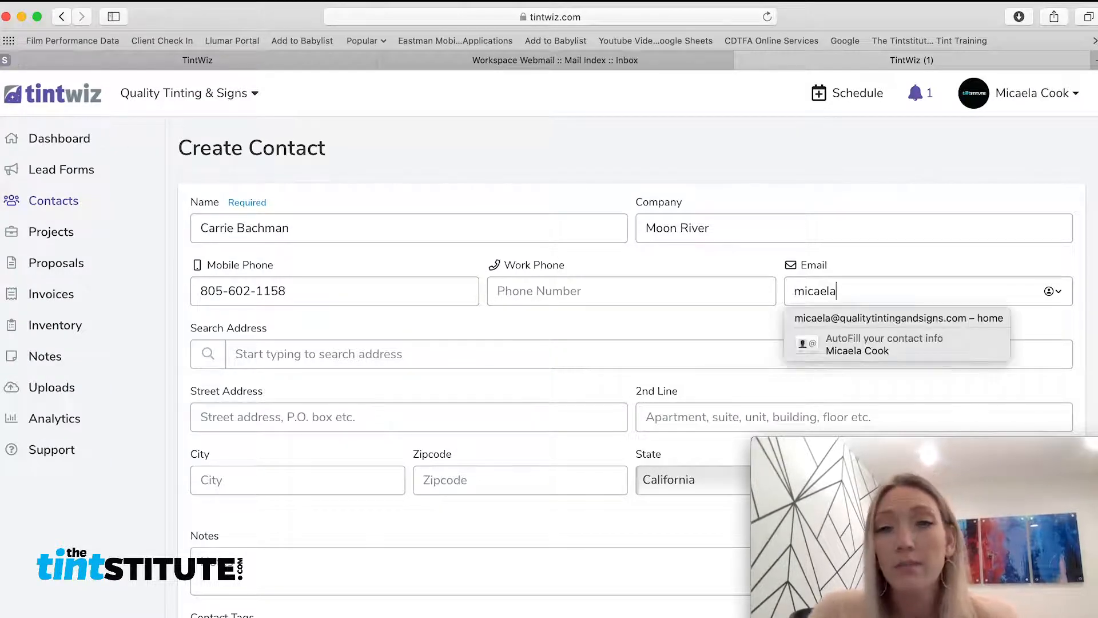
{"action": "left_click", "coordinate": [906, 320]}
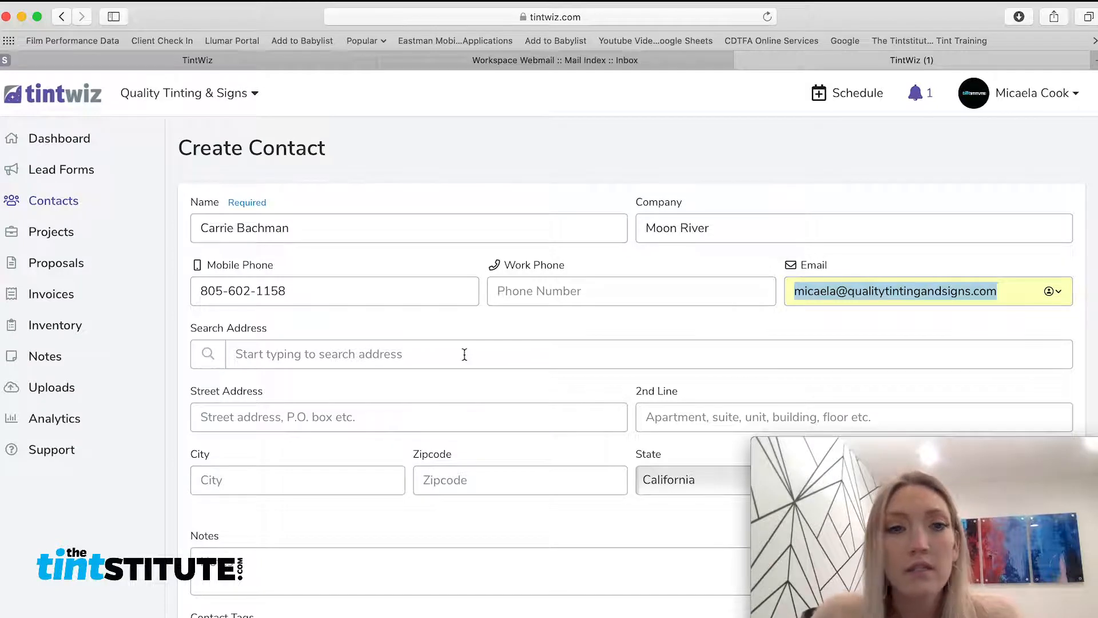
{"action": "left_click", "coordinate": [372, 350]}
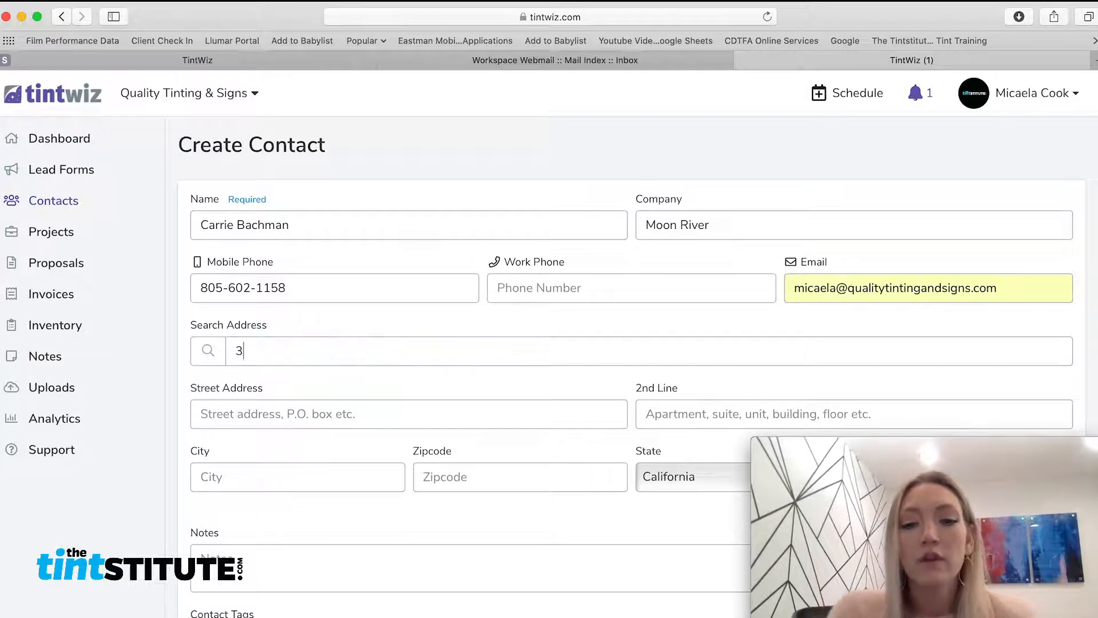
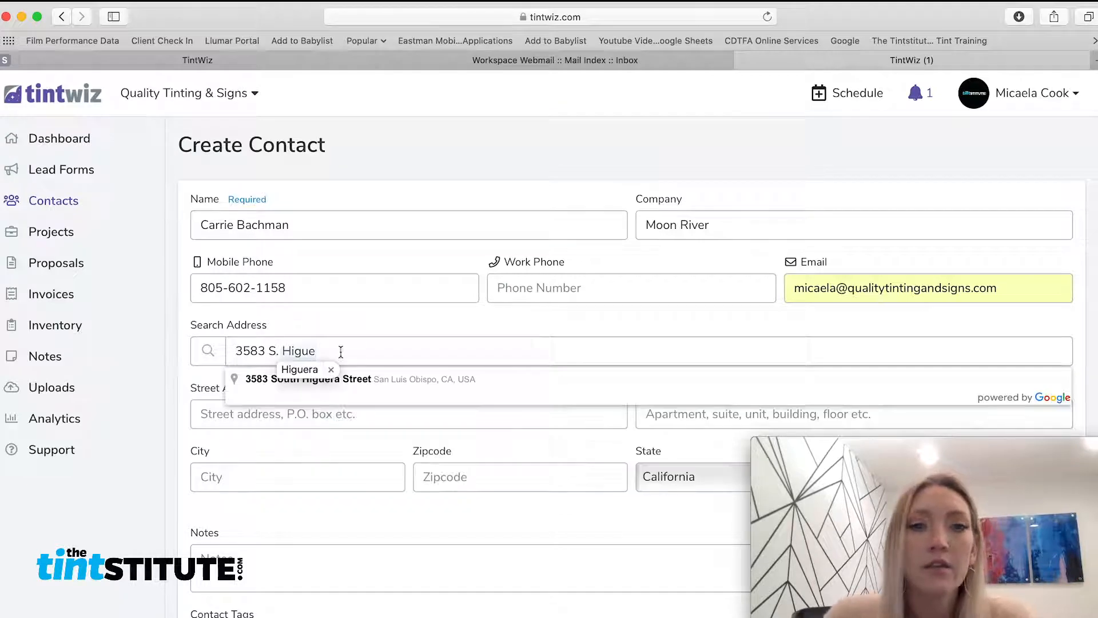
{"action": "left_click", "coordinate": [448, 376]}
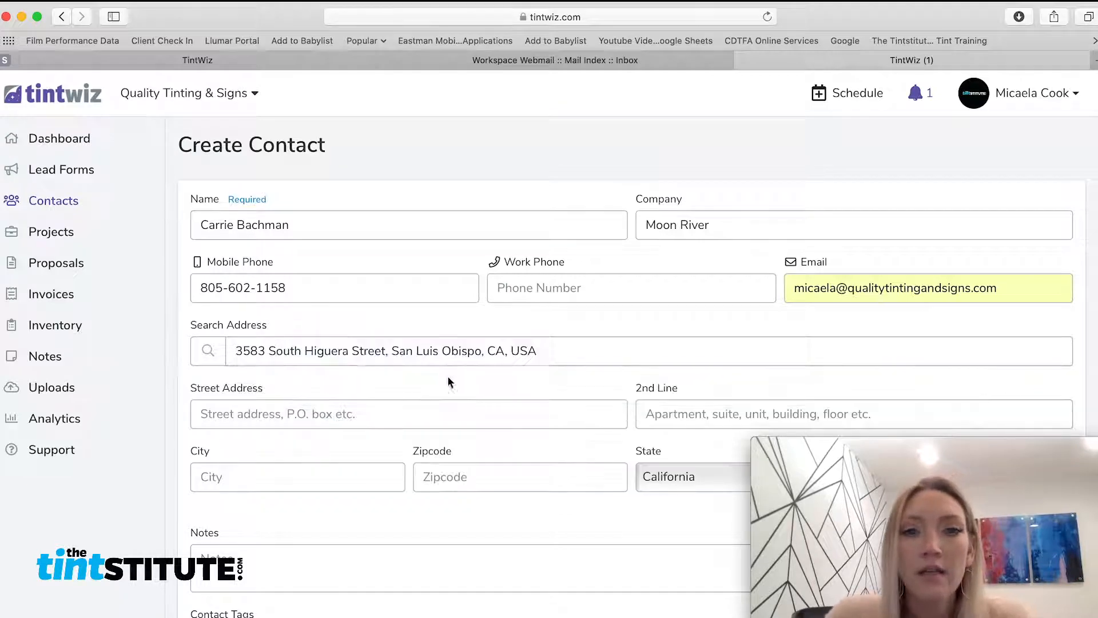
{"action": "scroll", "coordinate": [489, 369], "scroll_direction": "down", "scroll_amount": 3}
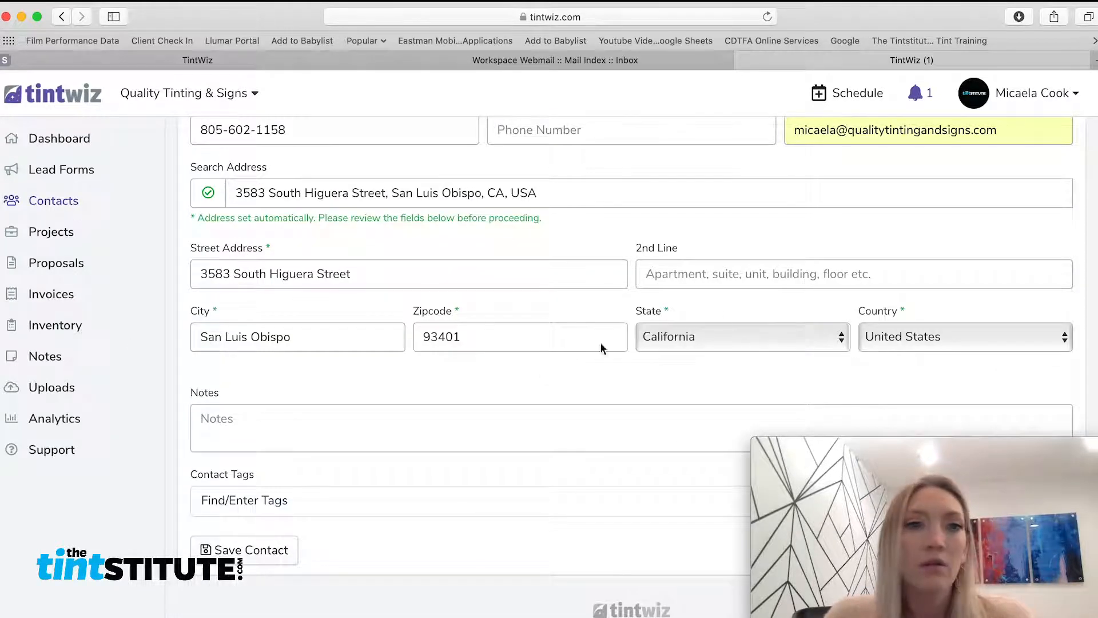
{"action": "left_click", "coordinate": [285, 559]}
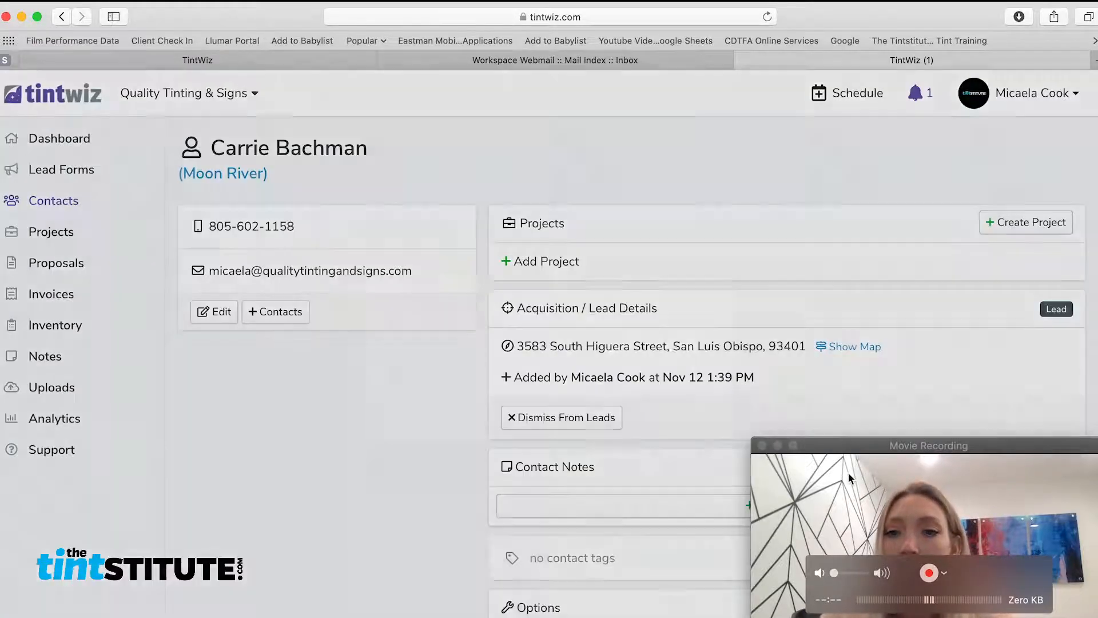
Start a new Commercial project from the Moon River contact's page
{"action": "left_click", "coordinate": [849, 472]}
{"action": "left_click", "coordinate": [824, 176]}
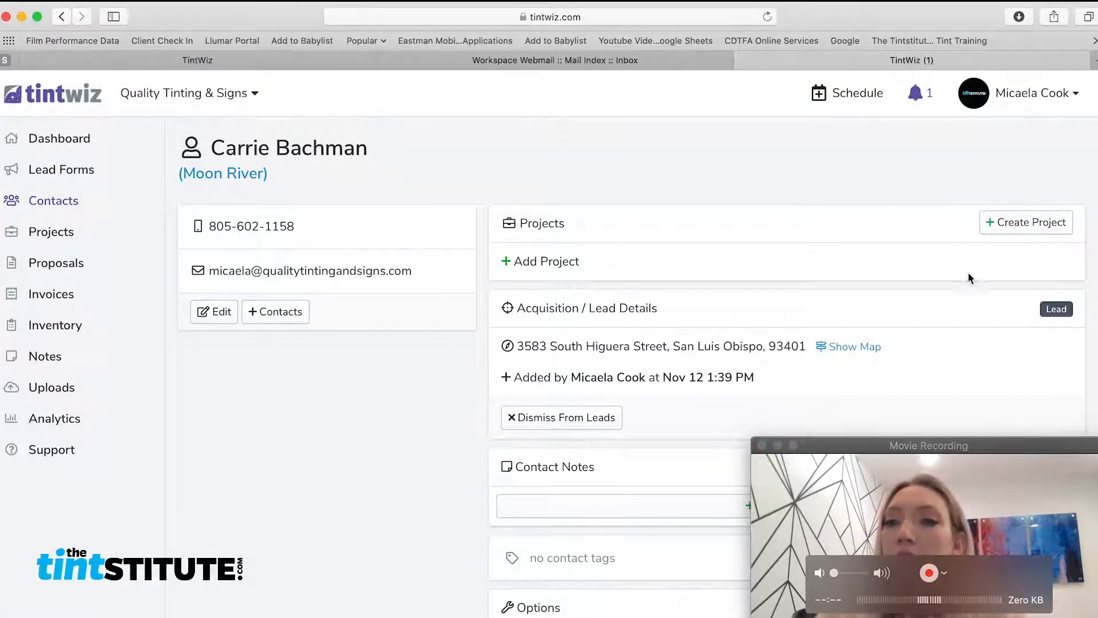
{"action": "left_click", "coordinate": [1001, 226]}
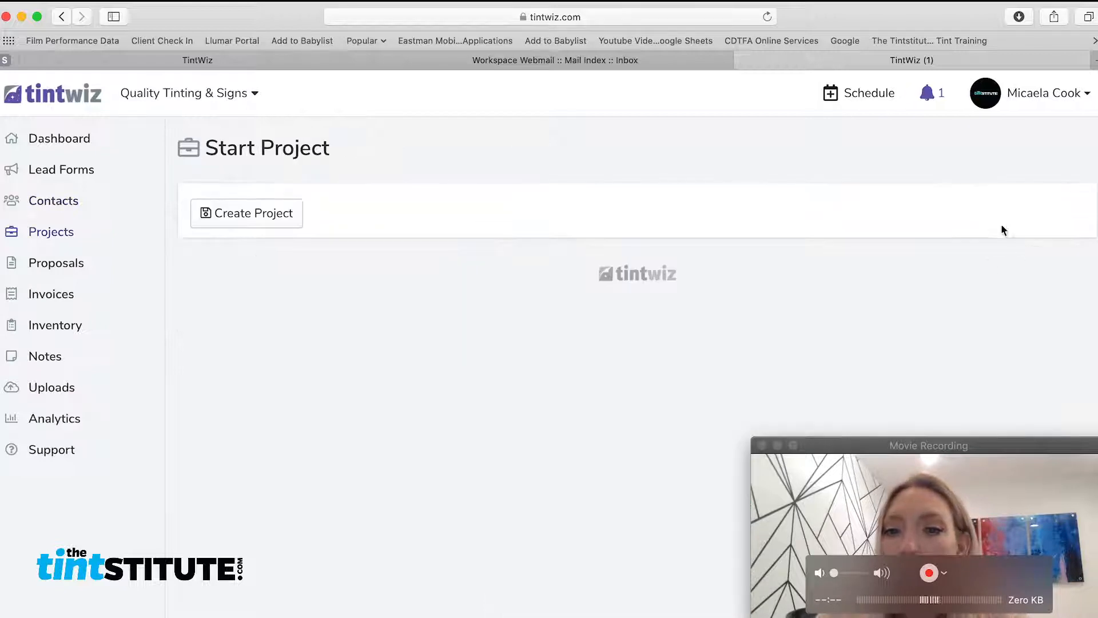
{"action": "left_click", "coordinate": [1053, 495]}
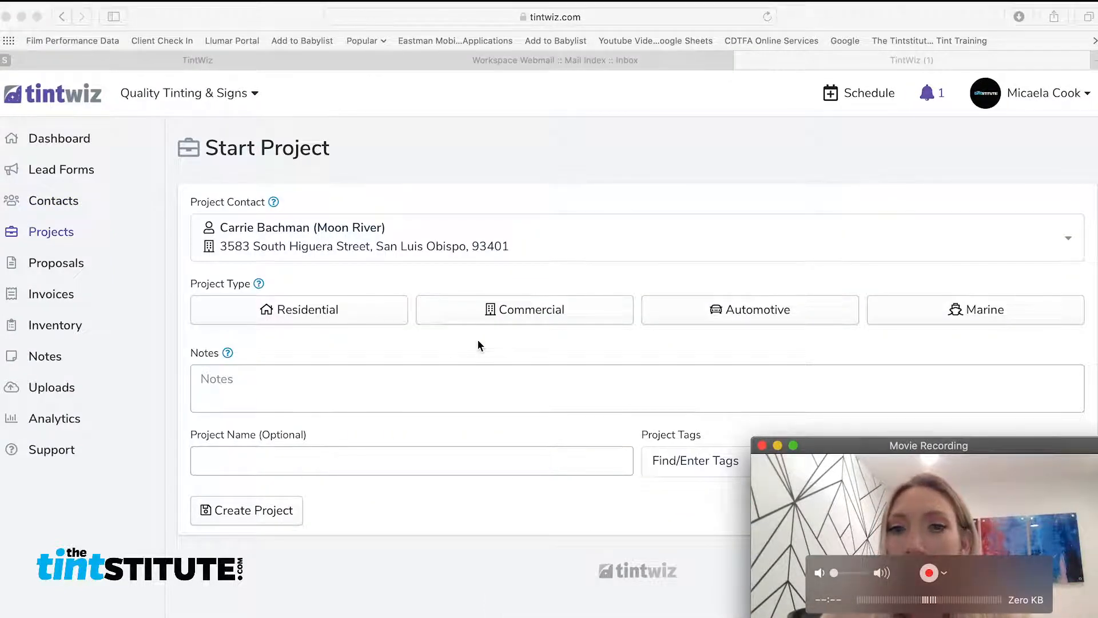
{"action": "left_click", "coordinate": [568, 307]}
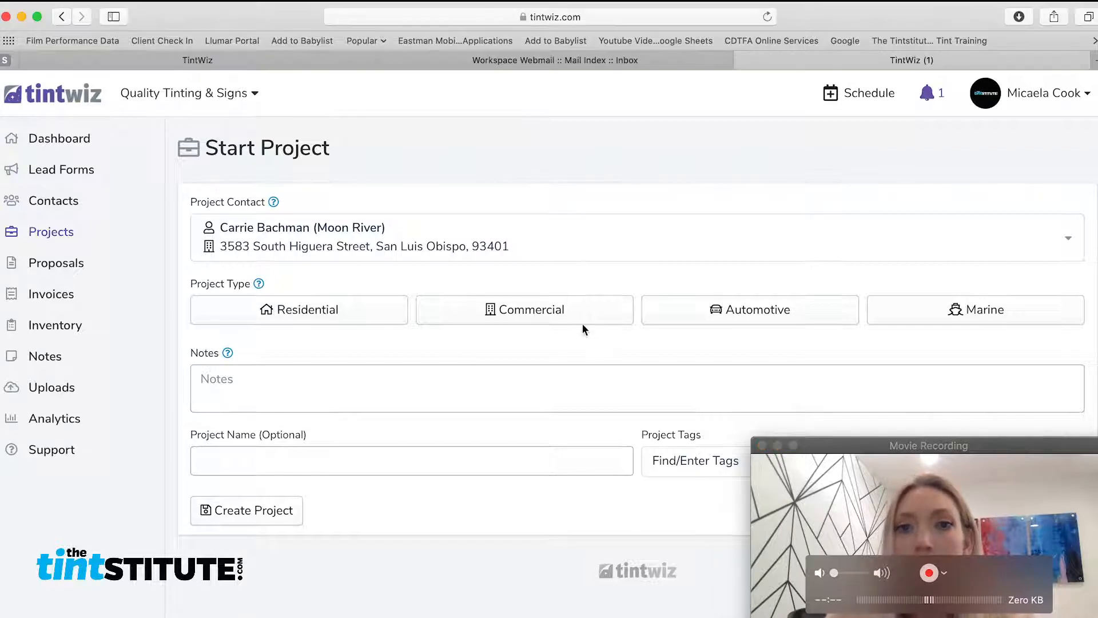
Use the contact's address as the project address
{"action": "left_click", "coordinate": [969, 485]}
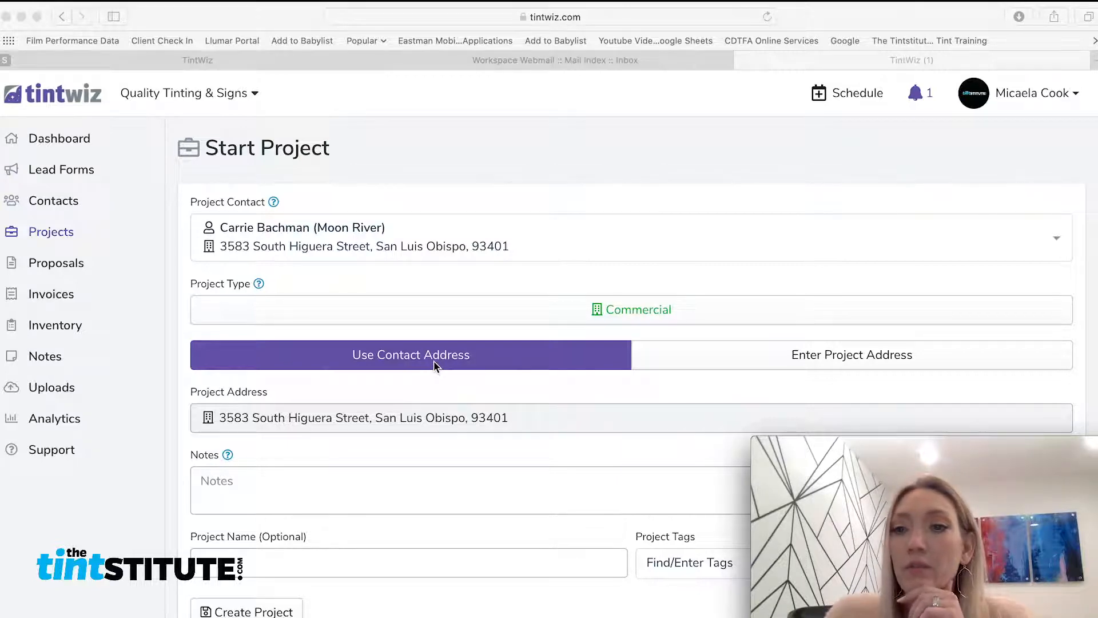
{"action": "left_click", "coordinate": [908, 356]}
{"action": "left_click", "coordinate": [908, 356]}
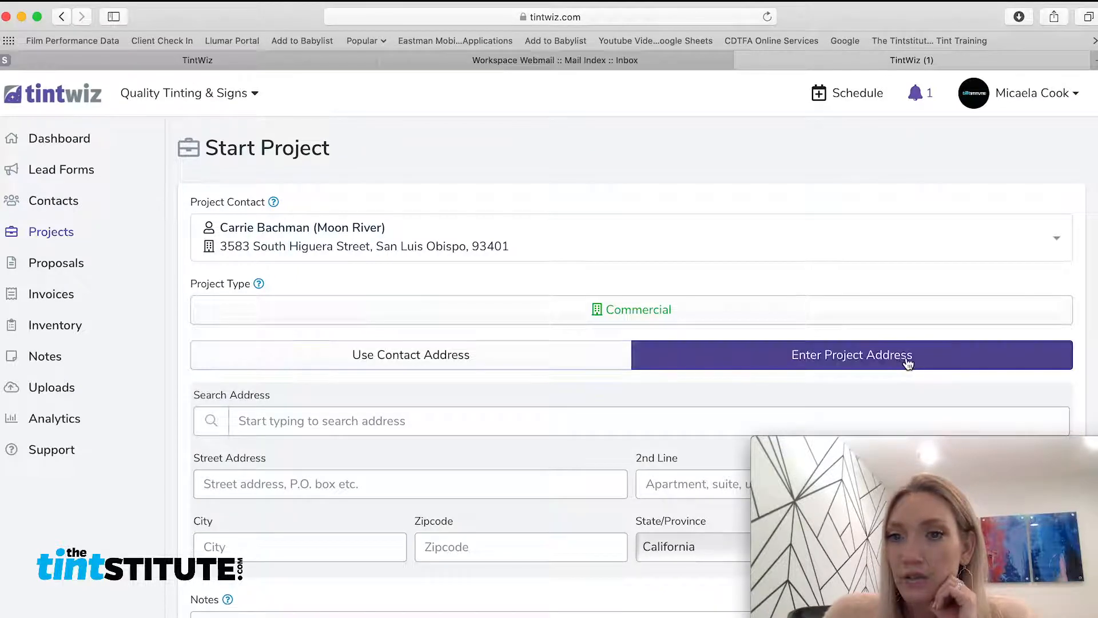
{"action": "left_click", "coordinate": [498, 364]}
{"action": "scroll", "coordinate": [490, 343], "scroll_direction": "down", "scroll_amount": 2}
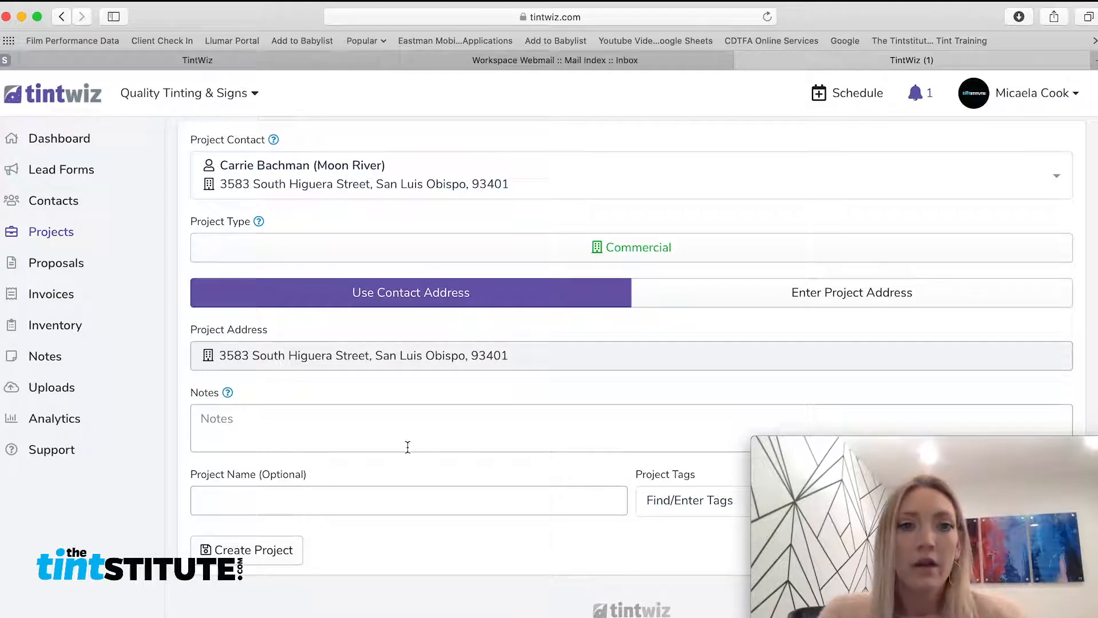
Name the project 'Privacy Film at Moon River' and tag it privacy
{"action": "left_click", "coordinate": [276, 502]}
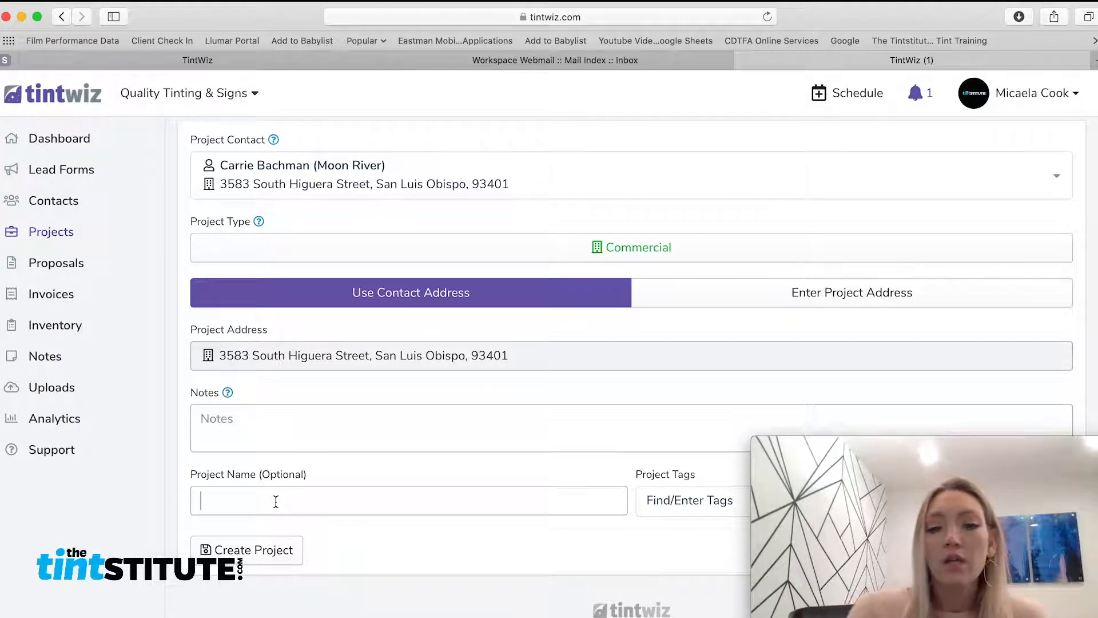
{"action": "type", "text": "Pr"}
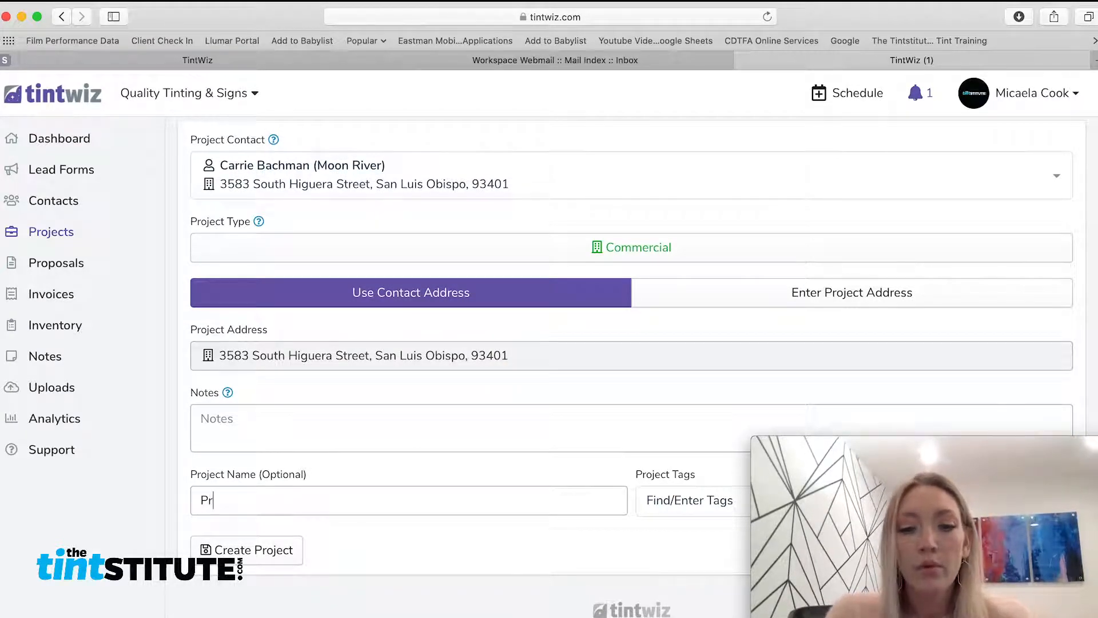
{"action": "type", "text": "ivacy Film"}
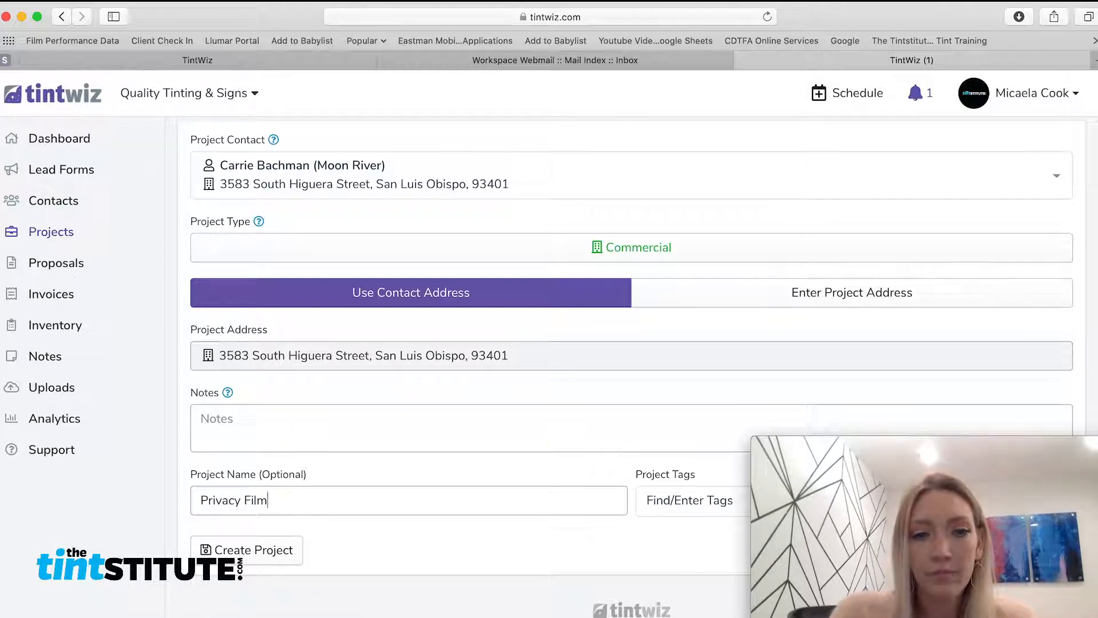
{"action": "type", "text": " at Moon "}
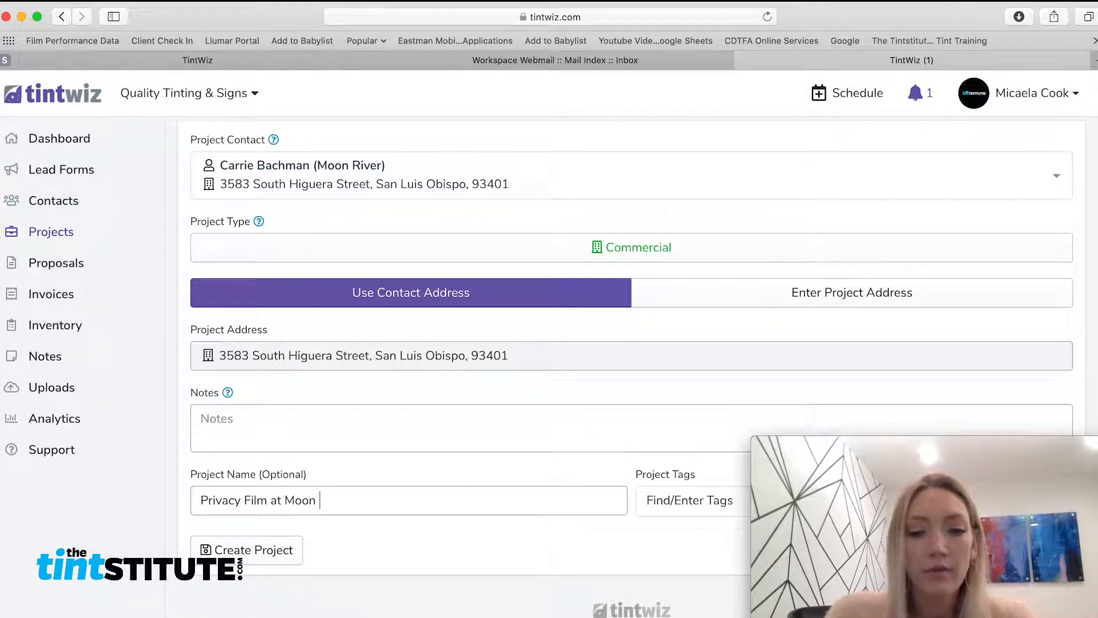
{"action": "type", "text": "River"}
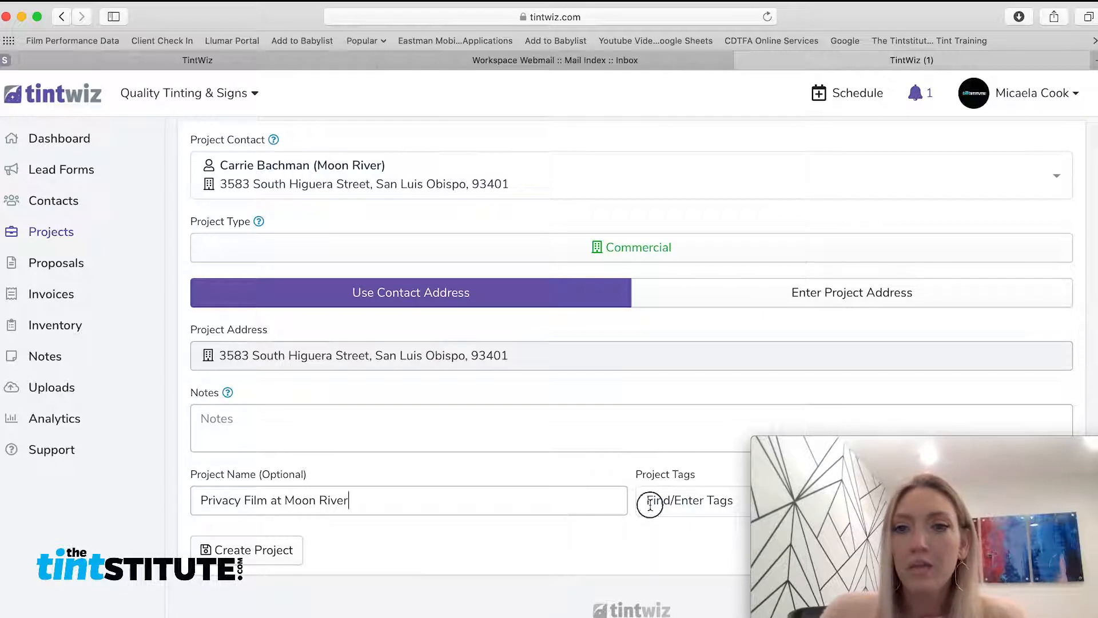
{"action": "left_click", "coordinate": [650, 504]}
{"action": "type", "text": "priv"}
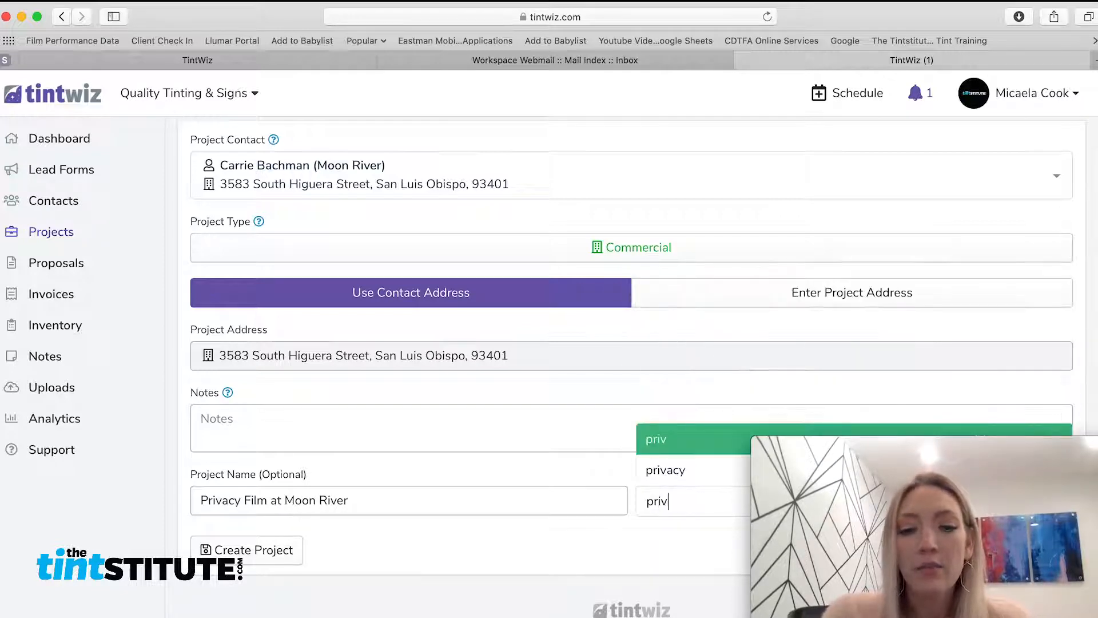
{"action": "type", "text": "ac"}
{"action": "key", "text": "Return"}
{"action": "type", "text": "y"}
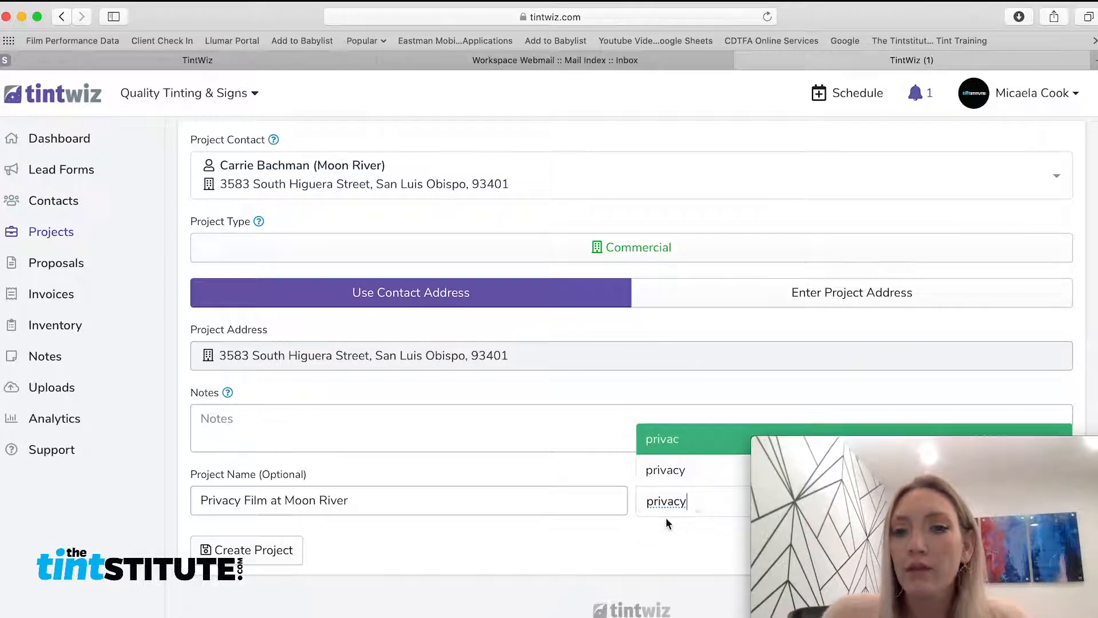
{"action": "key", "text": "Return"}
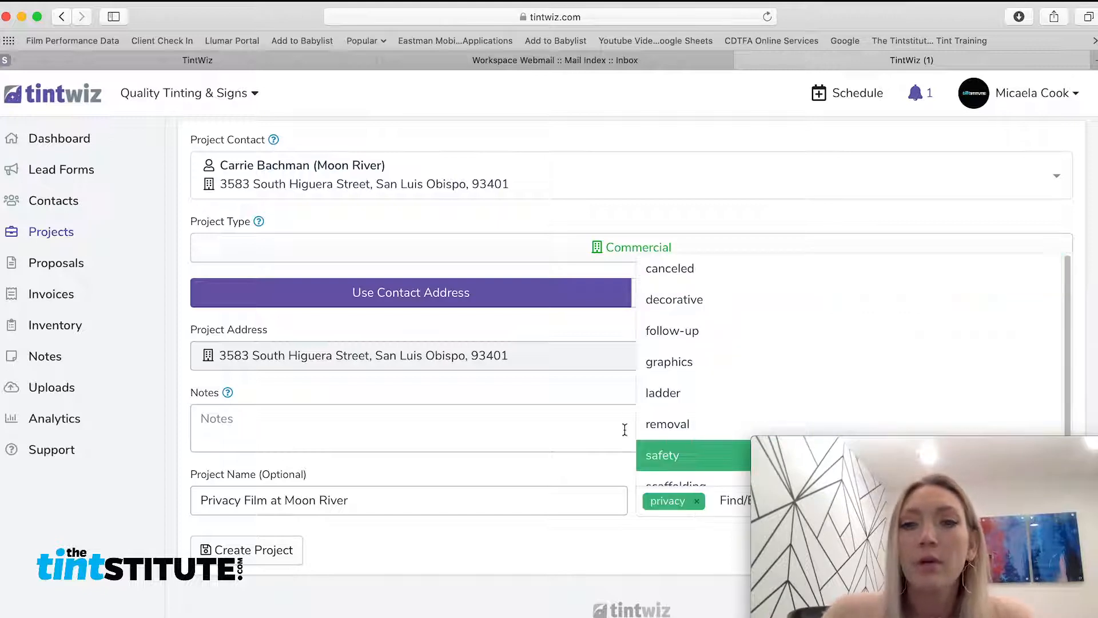
Add the decorative tag and create the project
{"action": "left_click", "coordinate": [674, 299]}
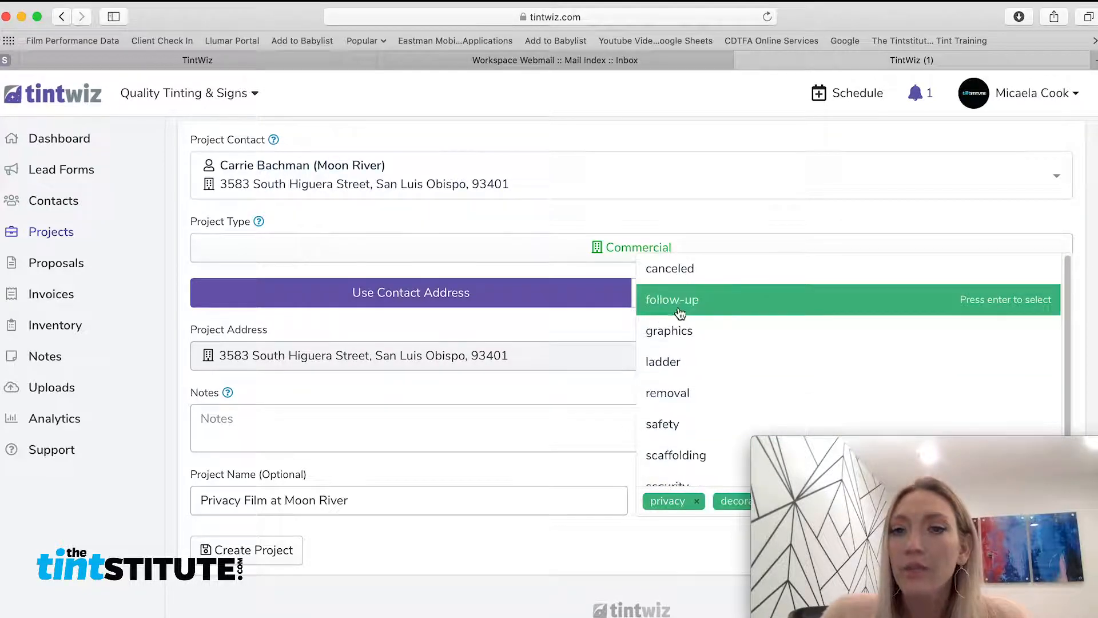
{"action": "key", "text": "Return"}
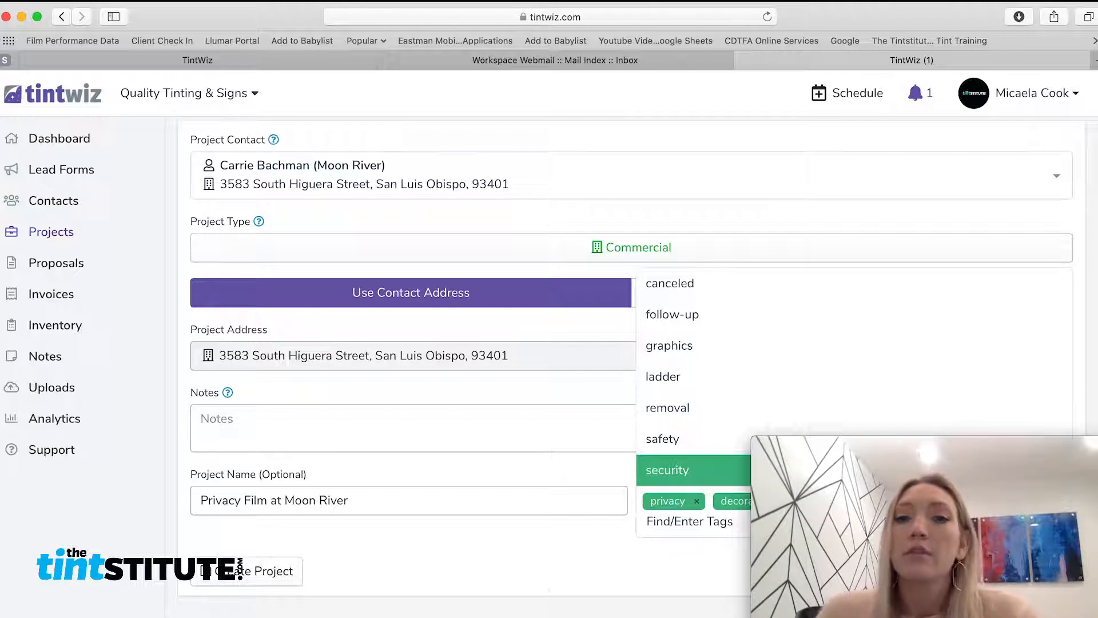
{"action": "left_click", "coordinate": [462, 563]}
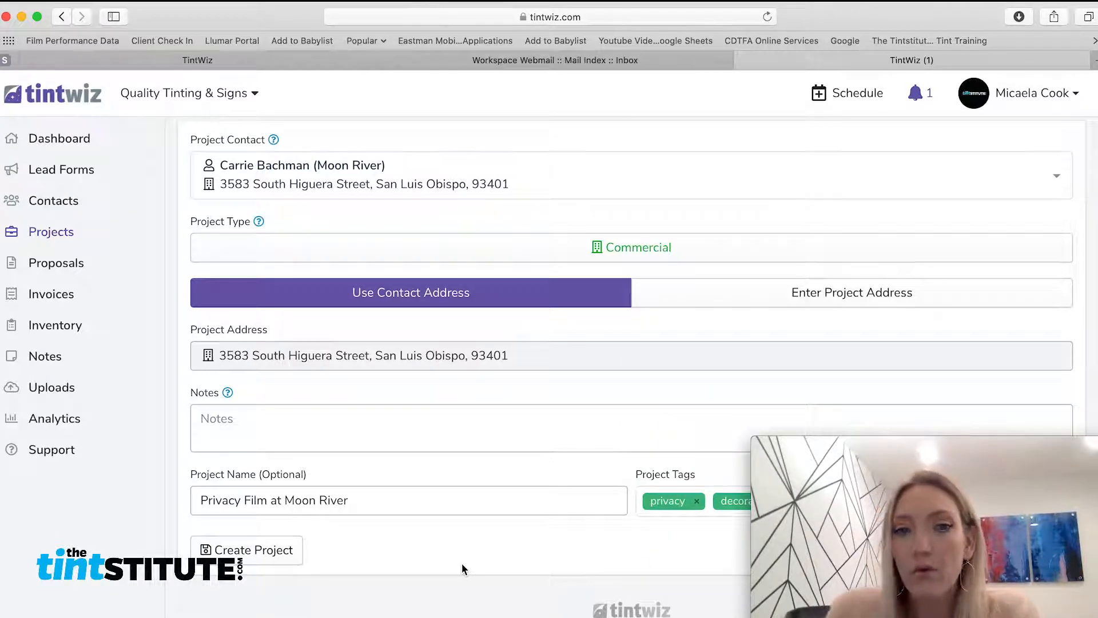
{"action": "left_click", "coordinate": [251, 555]}
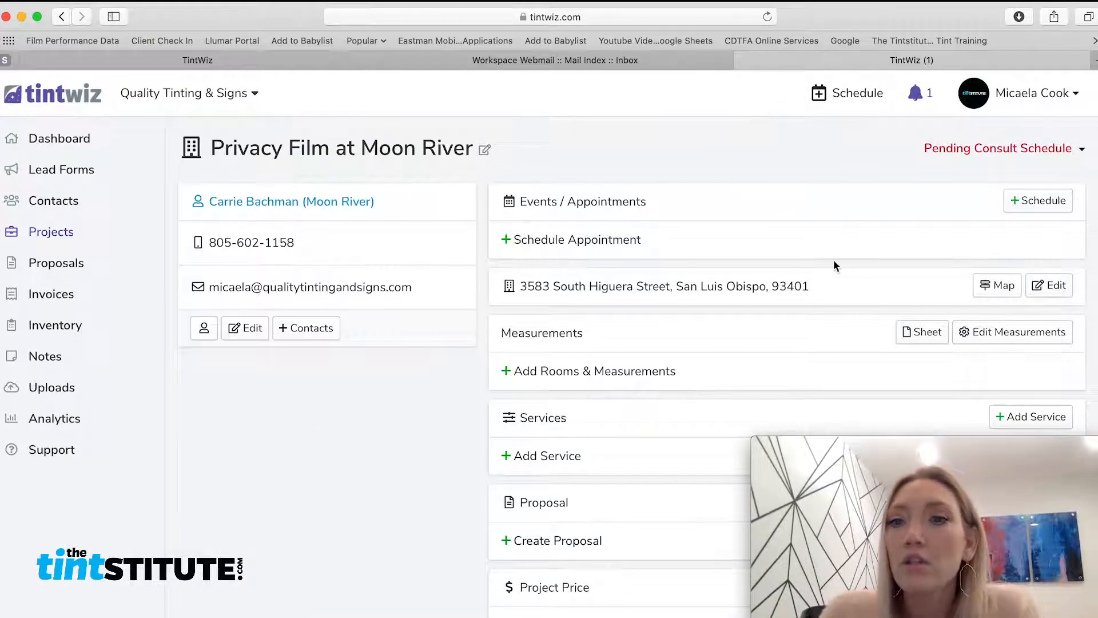
Open Add Rooms & Measurements on the Privacy Film at Moon River project page
{"action": "scroll", "coordinate": [833, 259], "scroll_direction": "down", "scroll_amount": 3}
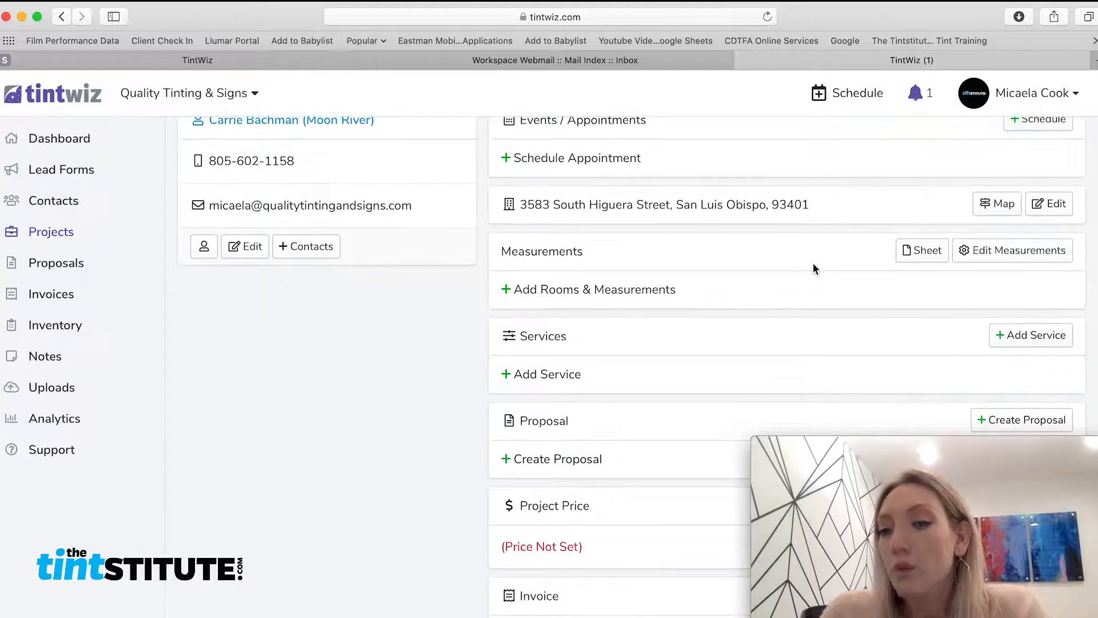
{"action": "scroll", "coordinate": [811, 264], "scroll_direction": "up", "scroll_amount": 3}
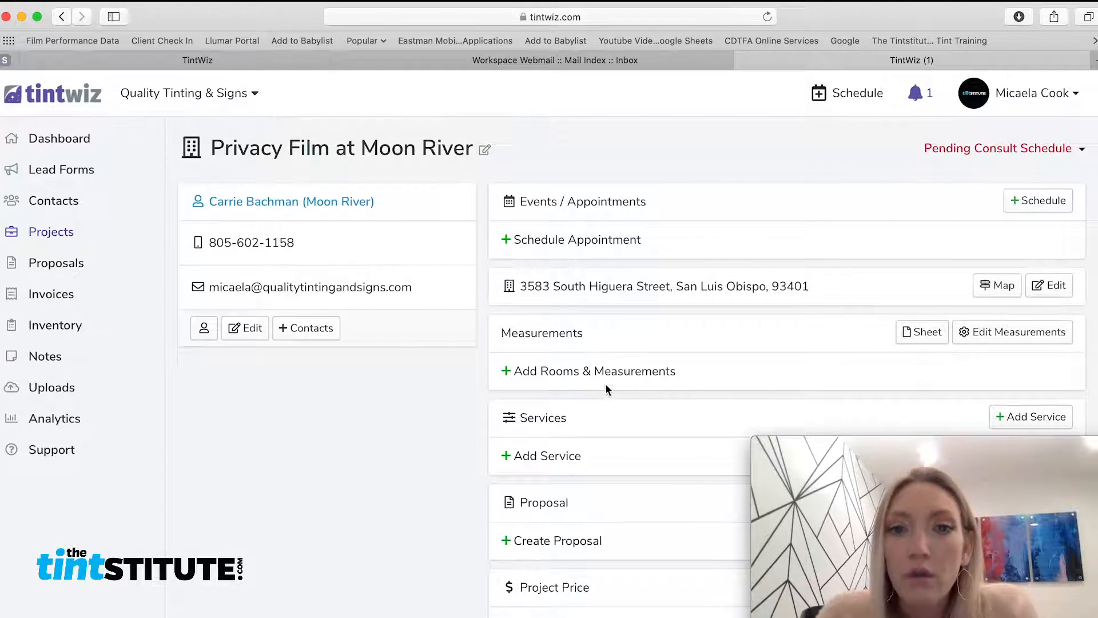
{"action": "left_click", "coordinate": [595, 375]}
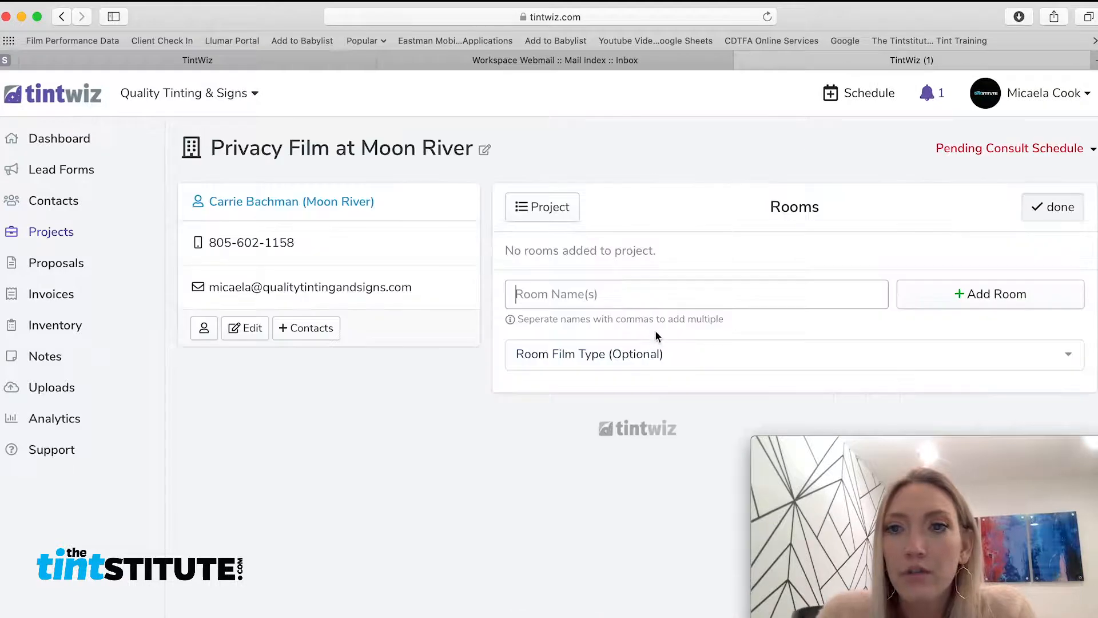
Add a Storefront room with LLumar Frost (NRM PS2) film and open it
{"action": "left_click", "coordinate": [624, 291]}
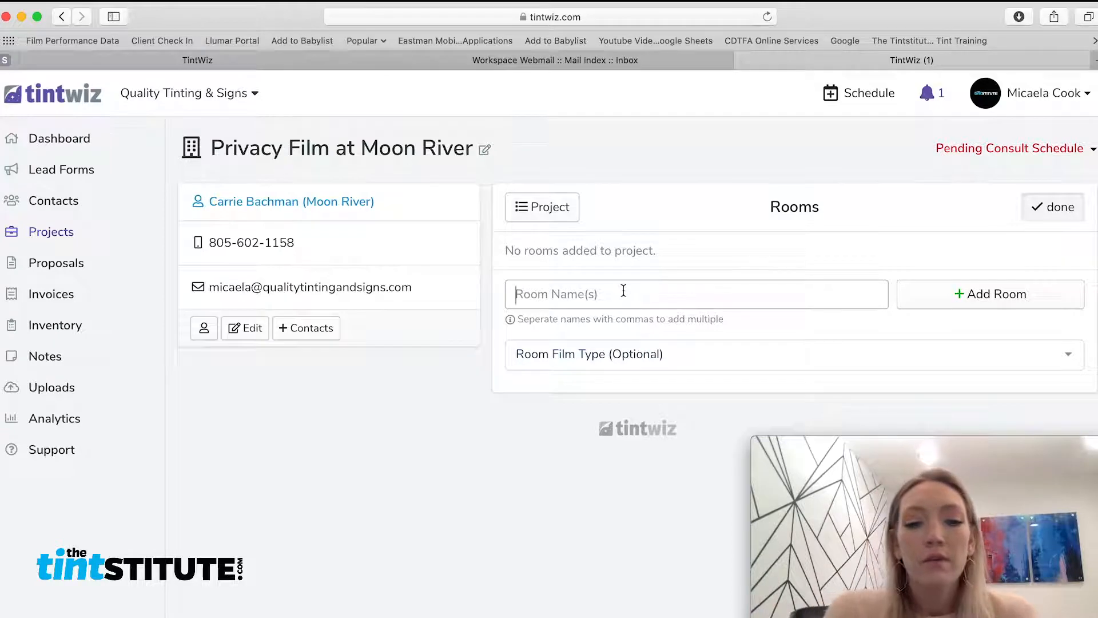
{"action": "type", "text": "Storefront"}
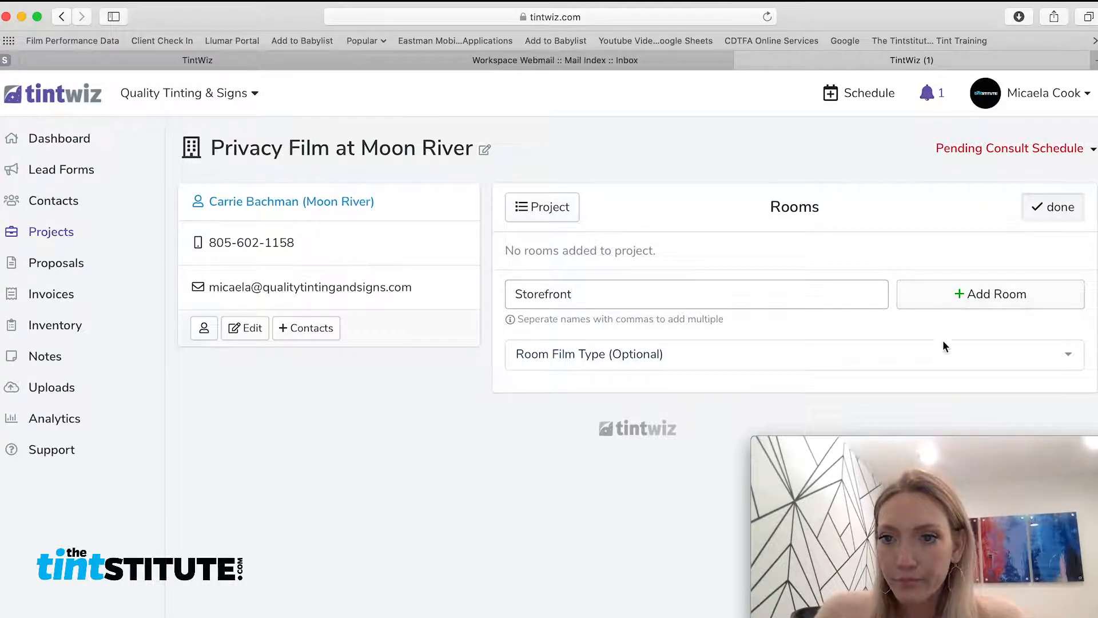
{"action": "left_click", "coordinate": [944, 356]}
{"action": "type", "text": "nrm"}
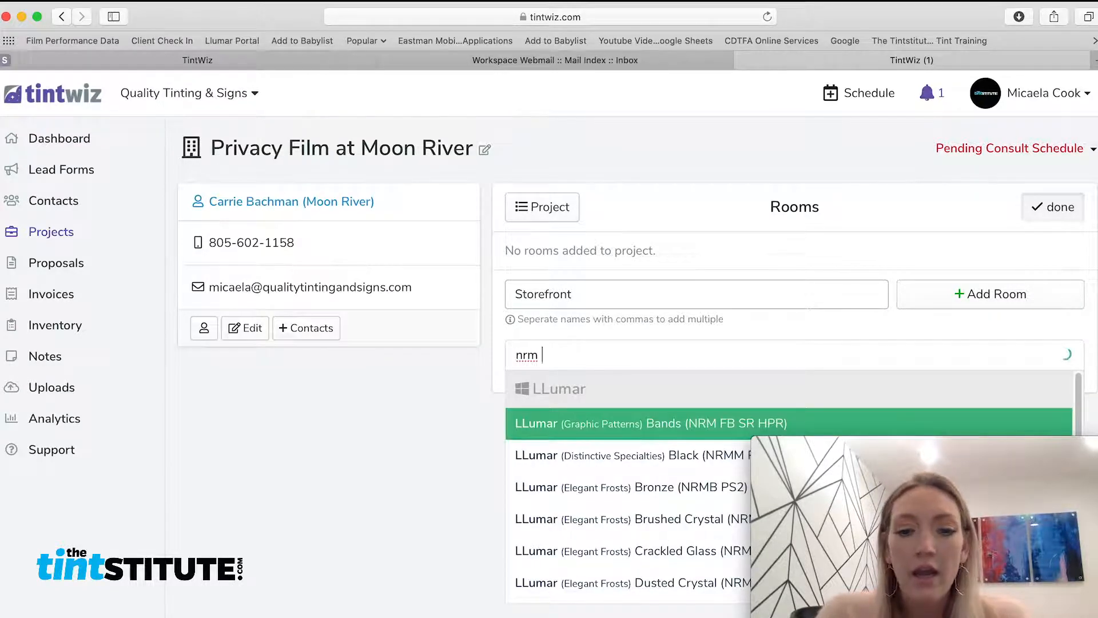
{"action": "type", "text": " ps2"}
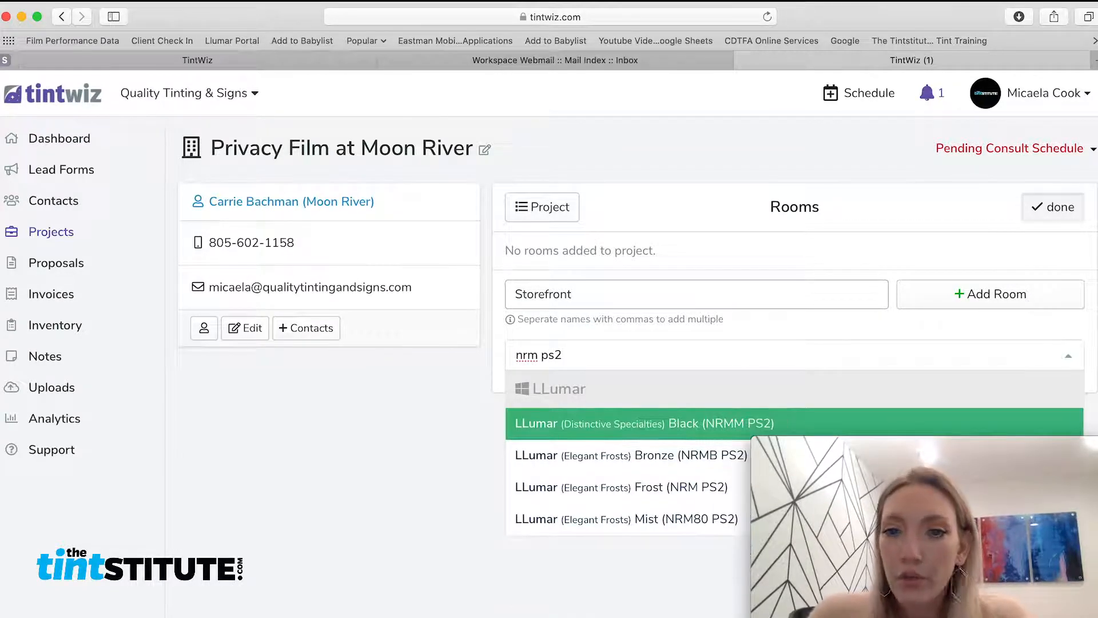
{"action": "left_click", "coordinate": [669, 493]}
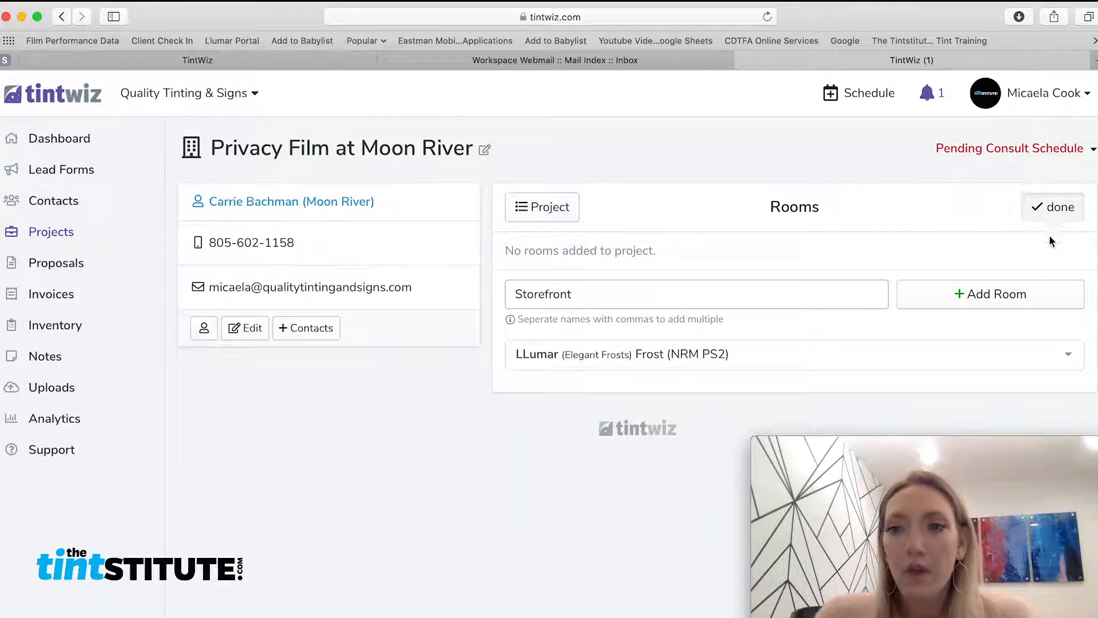
{"action": "left_click", "coordinate": [983, 293]}
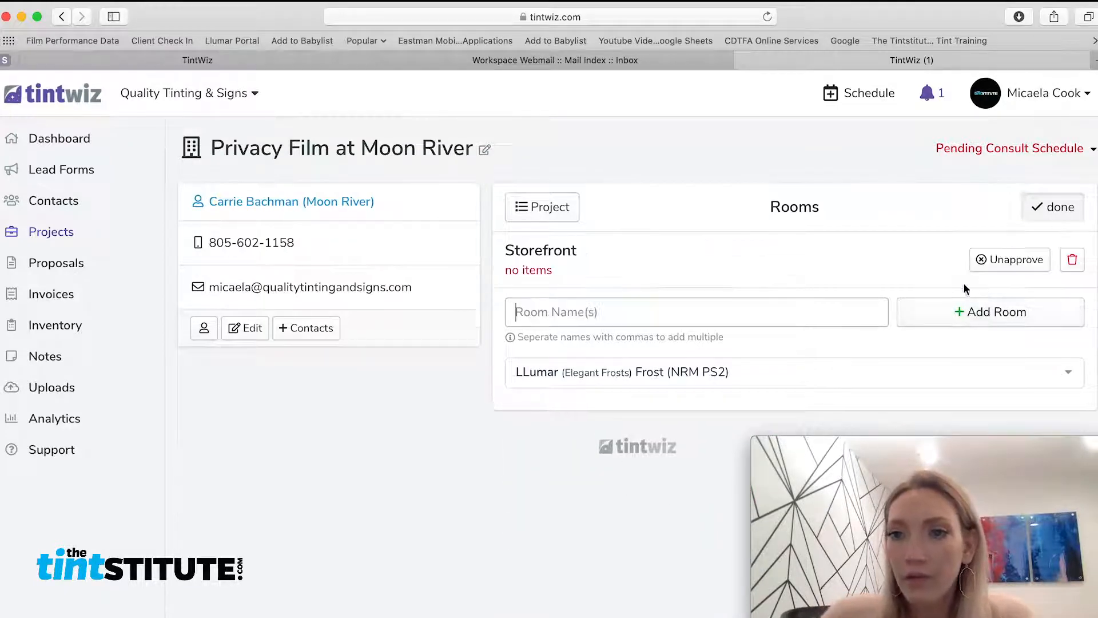
{"action": "left_click", "coordinate": [544, 250]}
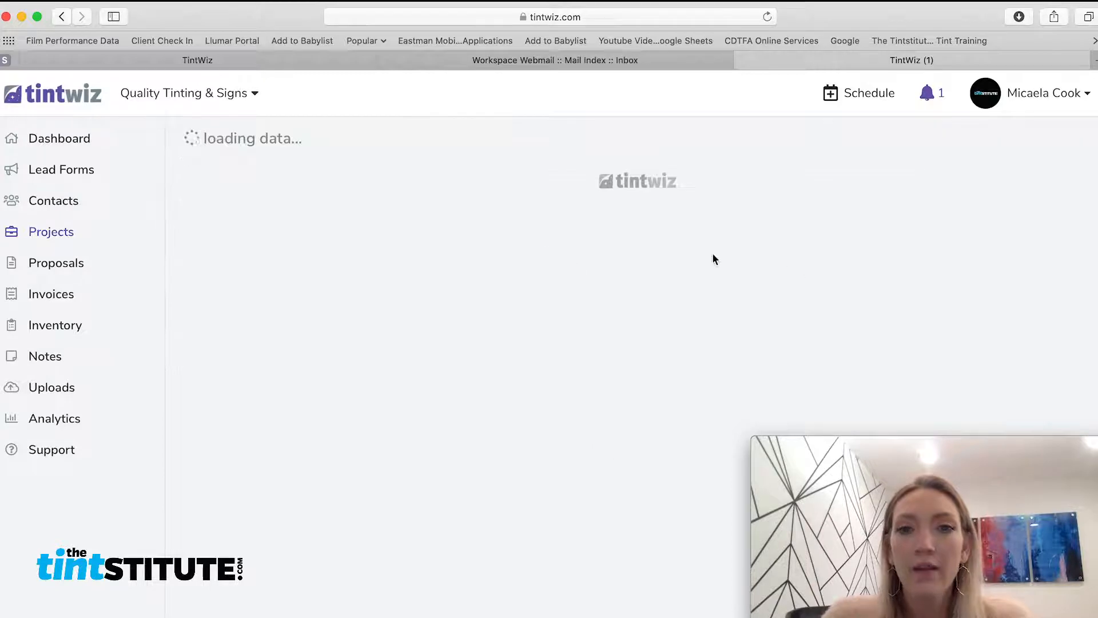
Add a Storefront measurement of type Window facing direction N
{"action": "left_click", "coordinate": [827, 334]}
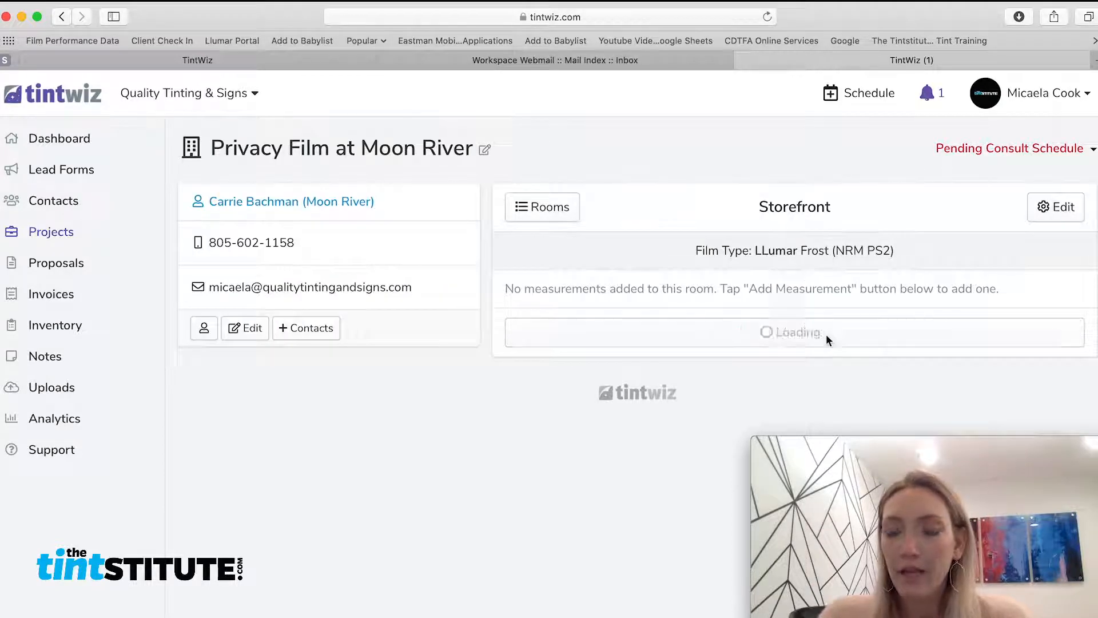
{"action": "left_click", "coordinate": [825, 258]}
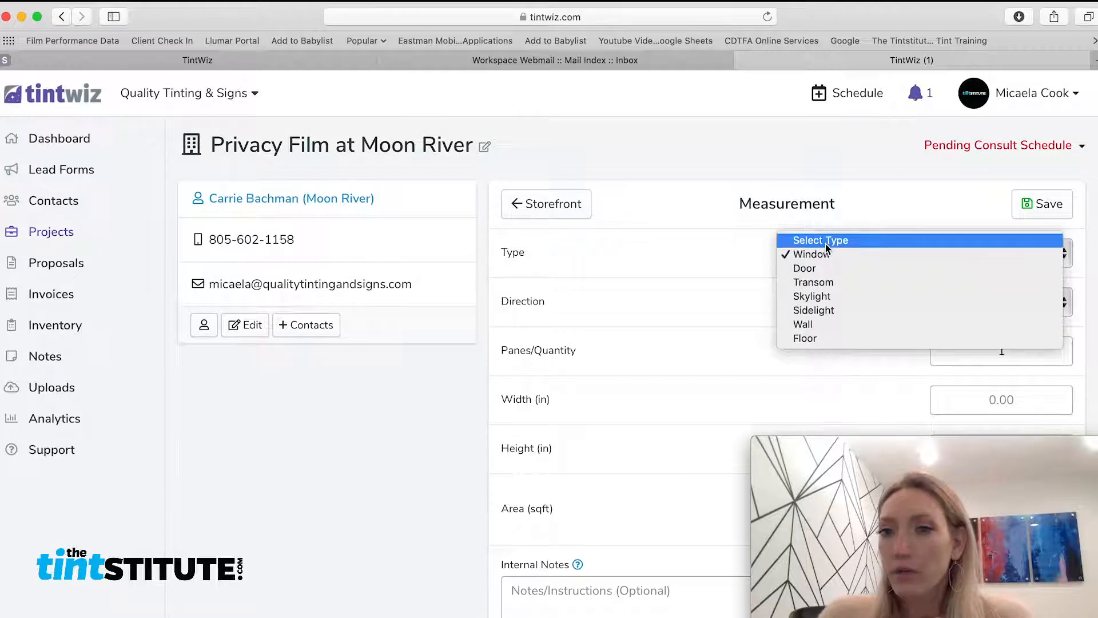
{"action": "left_click", "coordinate": [827, 241]}
{"action": "left_click", "coordinate": [855, 255]}
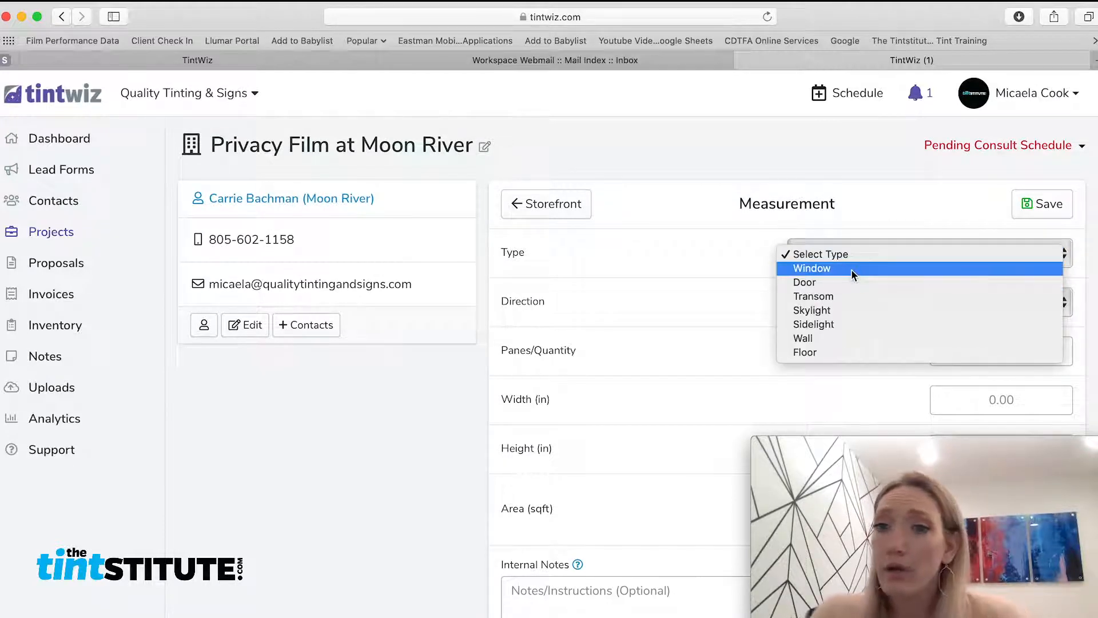
{"action": "left_click", "coordinate": [851, 269]}
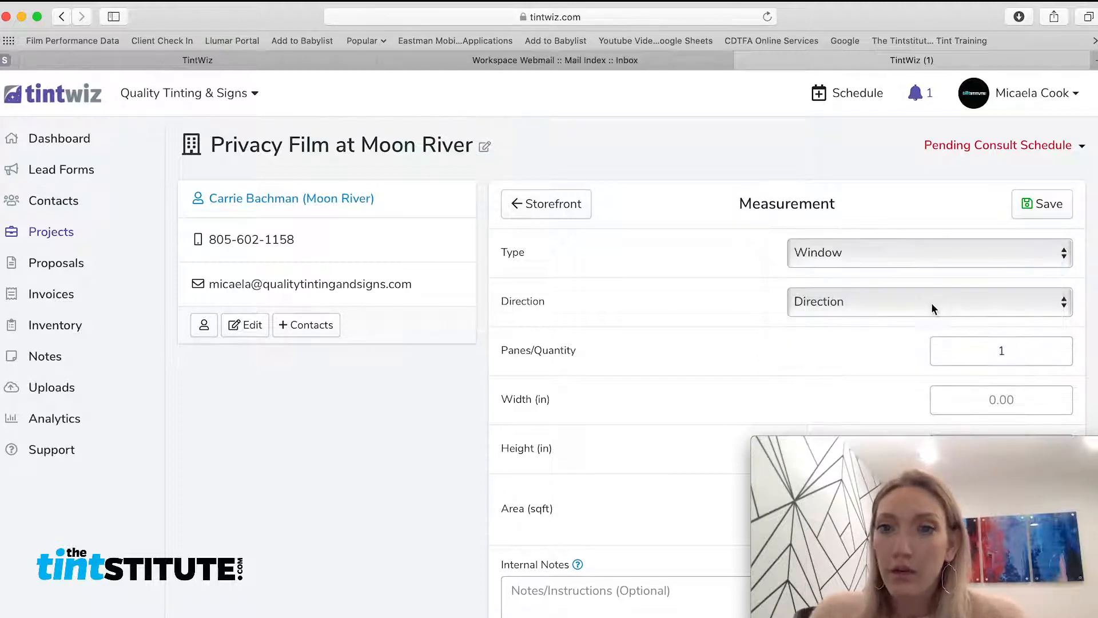
{"action": "left_click", "coordinate": [913, 313]}
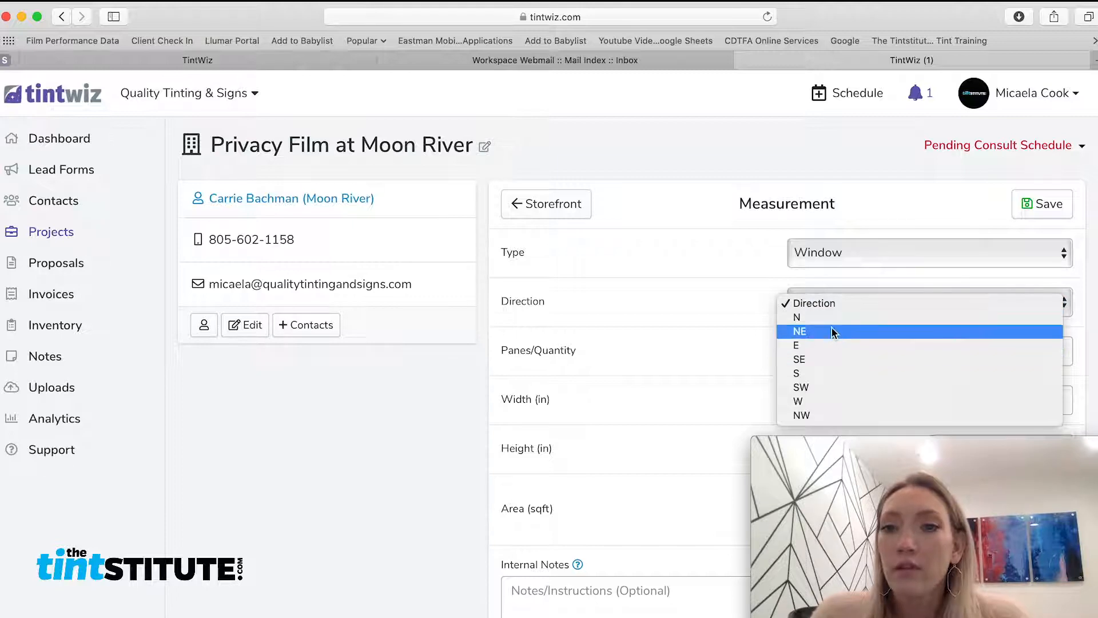
{"action": "left_click", "coordinate": [806, 319]}
Enter 4 panes, width 48 and height 60 for the window
{"action": "scroll", "coordinate": [973, 286], "scroll_direction": "down", "scroll_amount": 5}
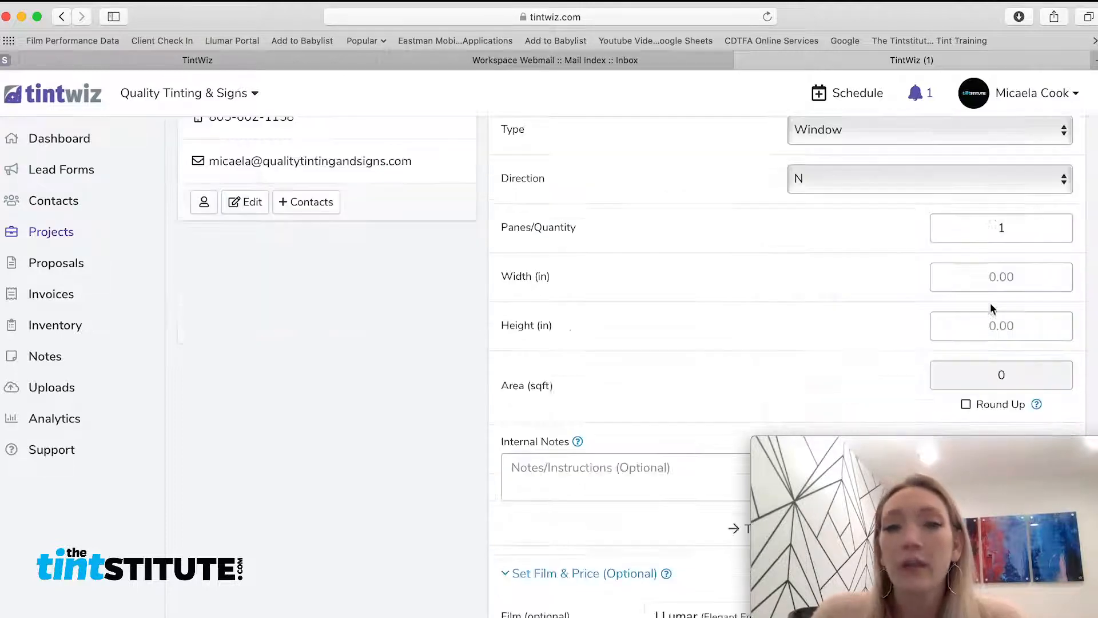
{"action": "left_click_drag", "start_coordinate": [1005, 226], "coordinate": [909, 229]}
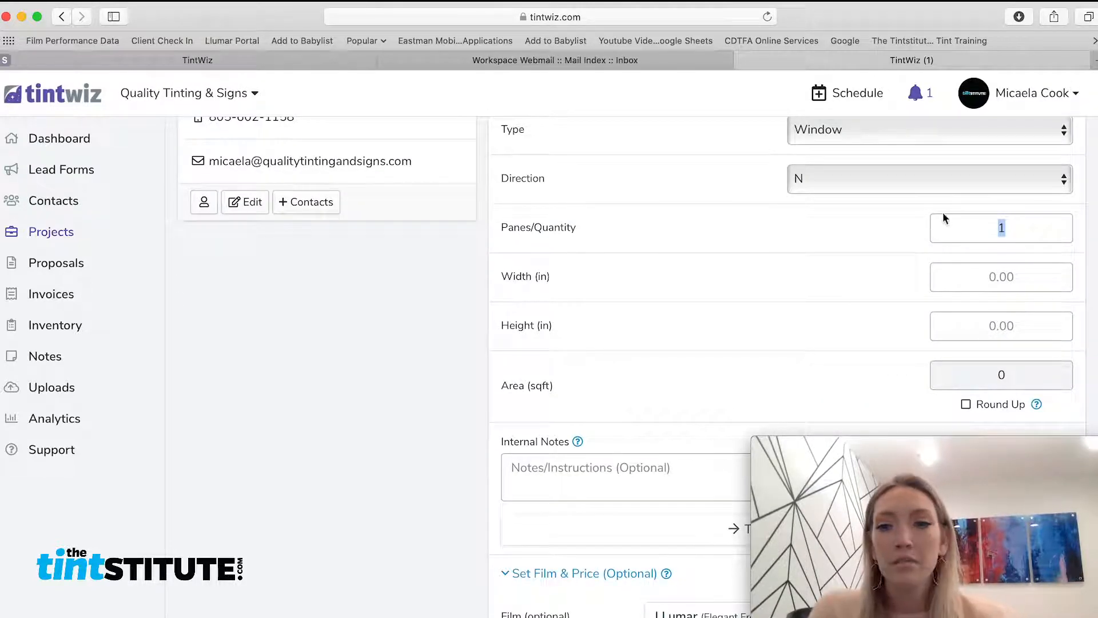
{"action": "type", "text": "4"}
{"action": "left_click", "coordinate": [995, 274]}
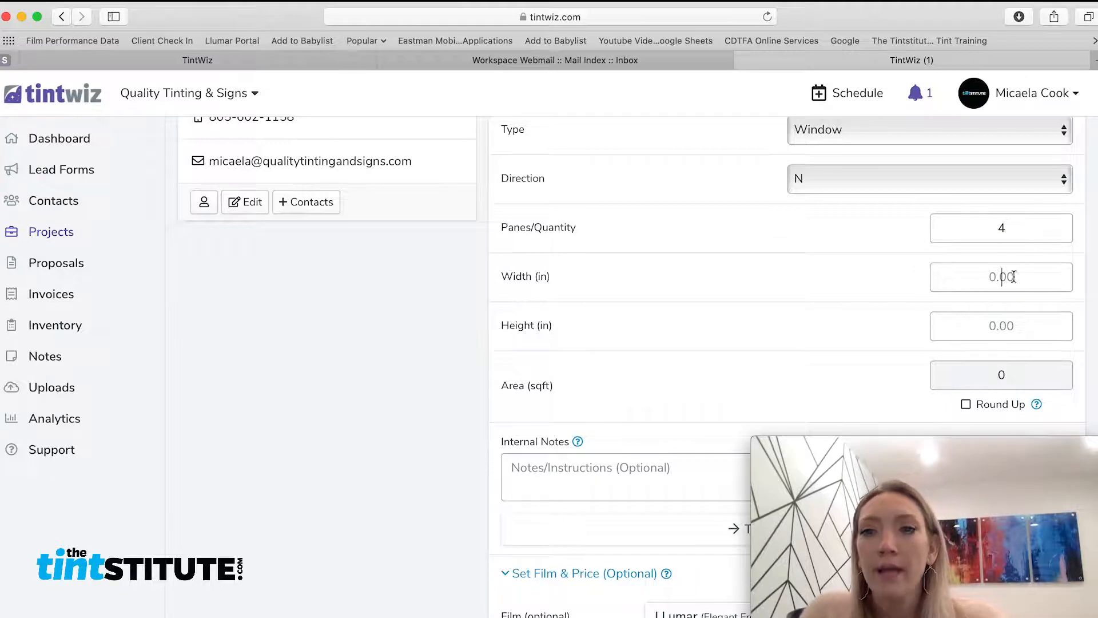
{"action": "type", "text": "48"}
{"action": "left_click", "coordinate": [1006, 324]}
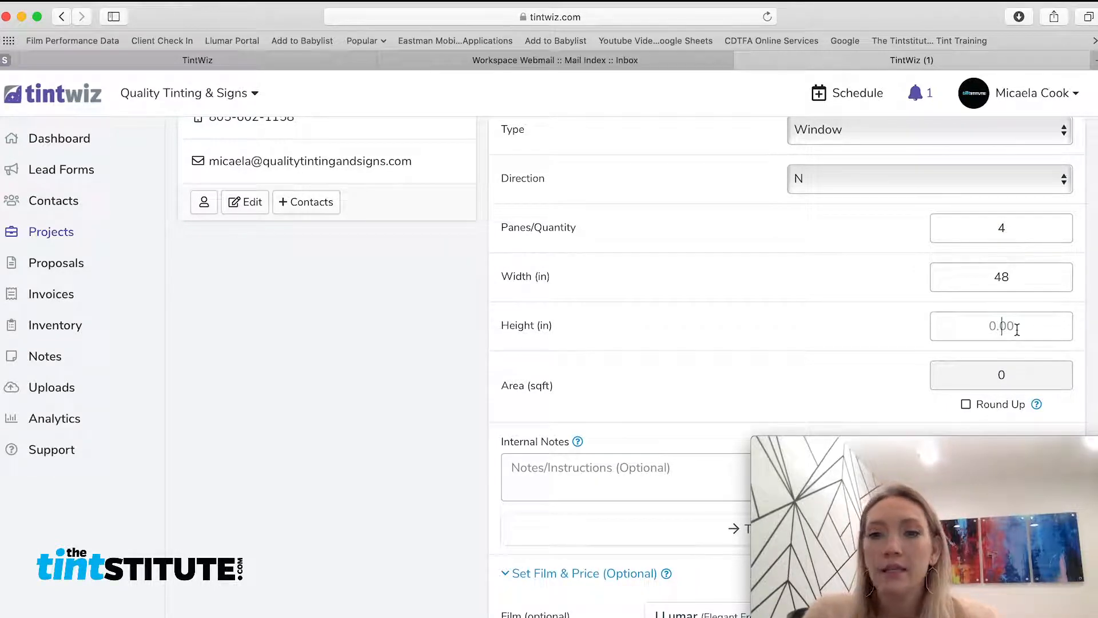
{"action": "type", "text": "60"}
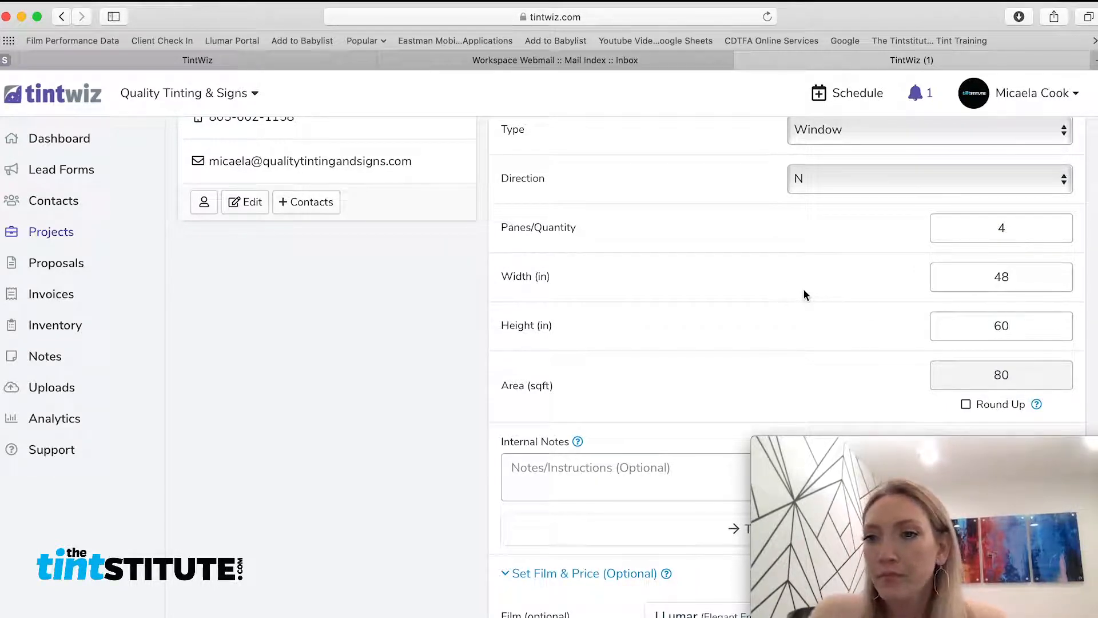
{"action": "scroll", "coordinate": [824, 303], "scroll_direction": "down", "scroll_amount": 3}
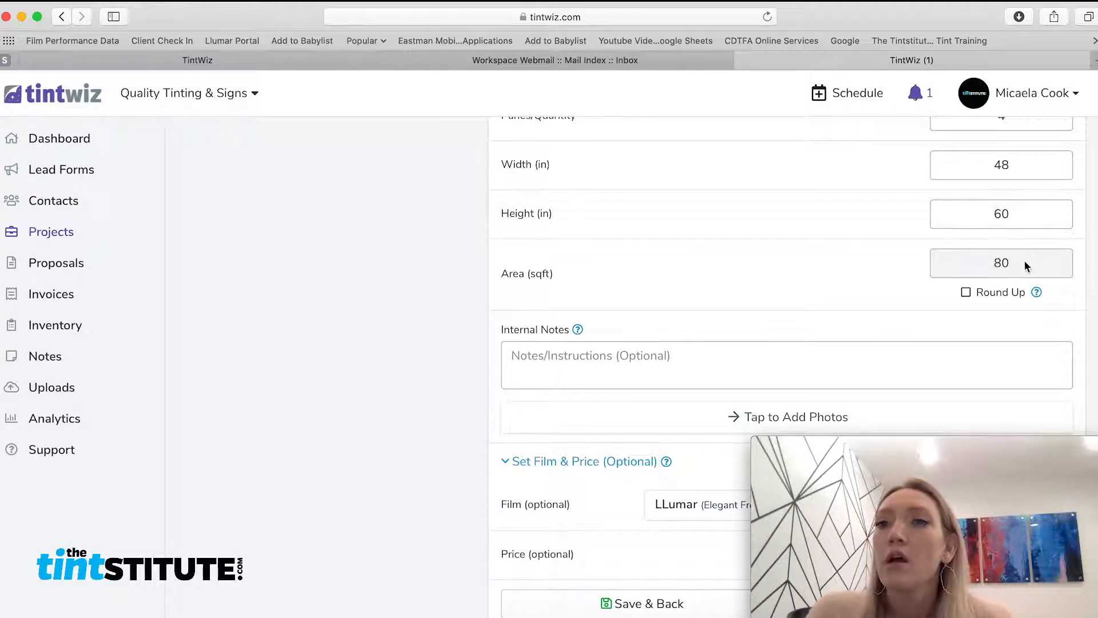
Write the internal note: step stool access, metal frame, no existing film or hardware to remove
{"action": "scroll", "coordinate": [787, 264], "scroll_direction": "down", "scroll_amount": 2}
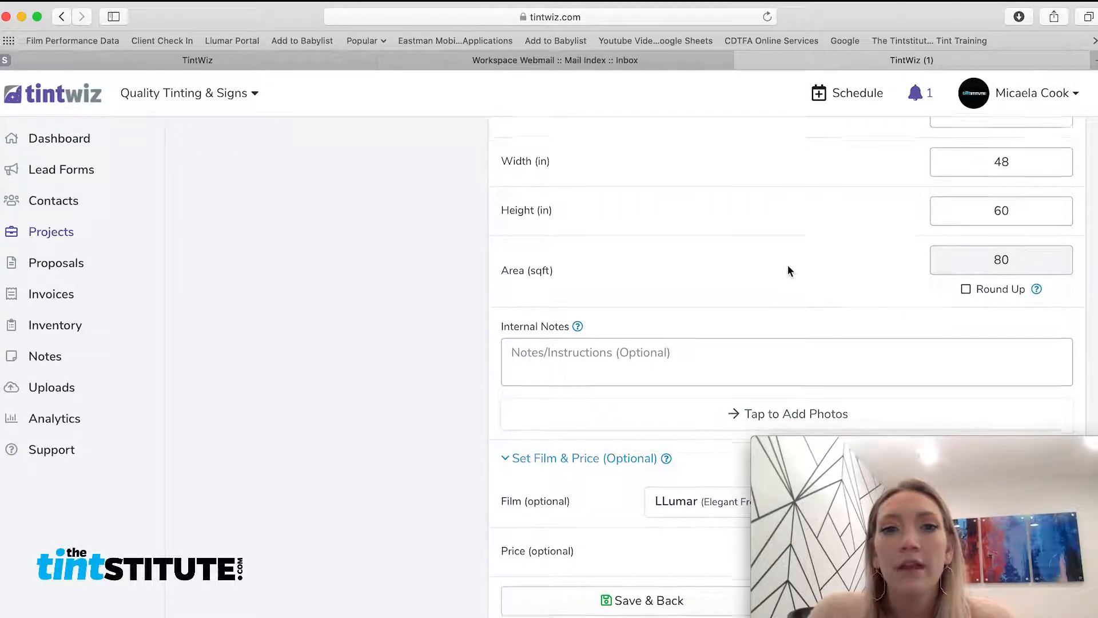
{"action": "left_click", "coordinate": [701, 307]}
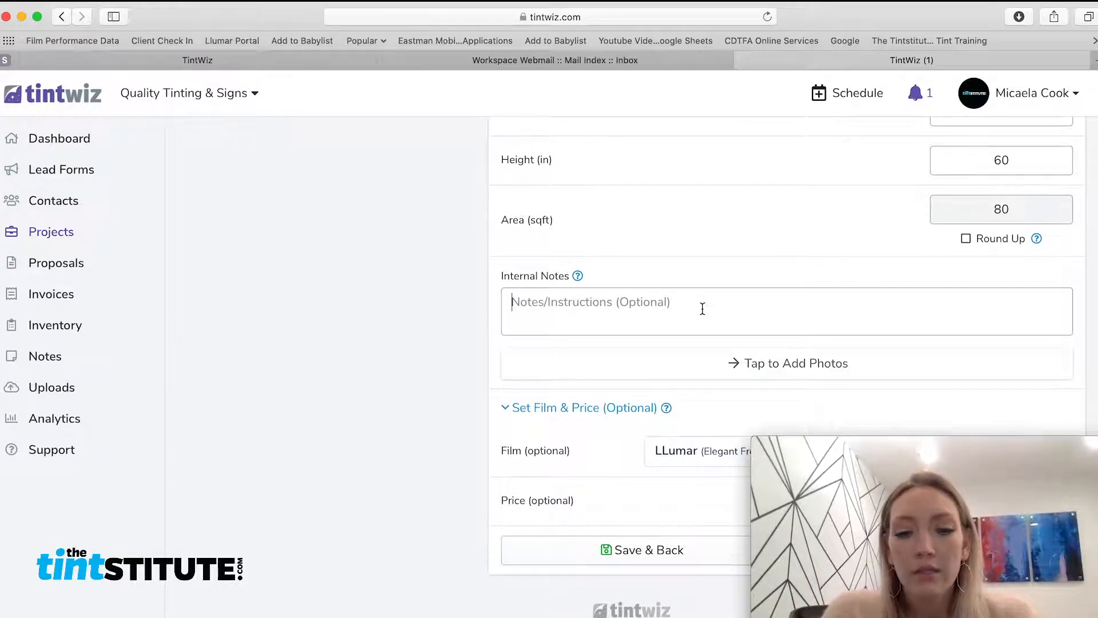
{"action": "type", "text": "step stol"}
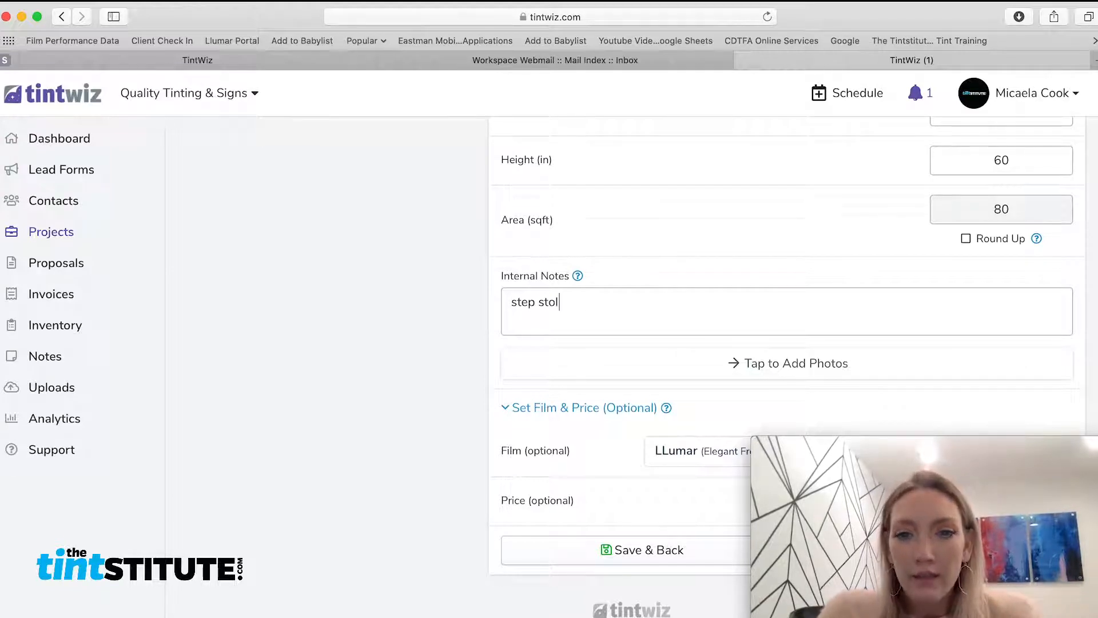
{"action": "key", "text": "BackSpace"}
{"action": "type", "text": "ol access"}
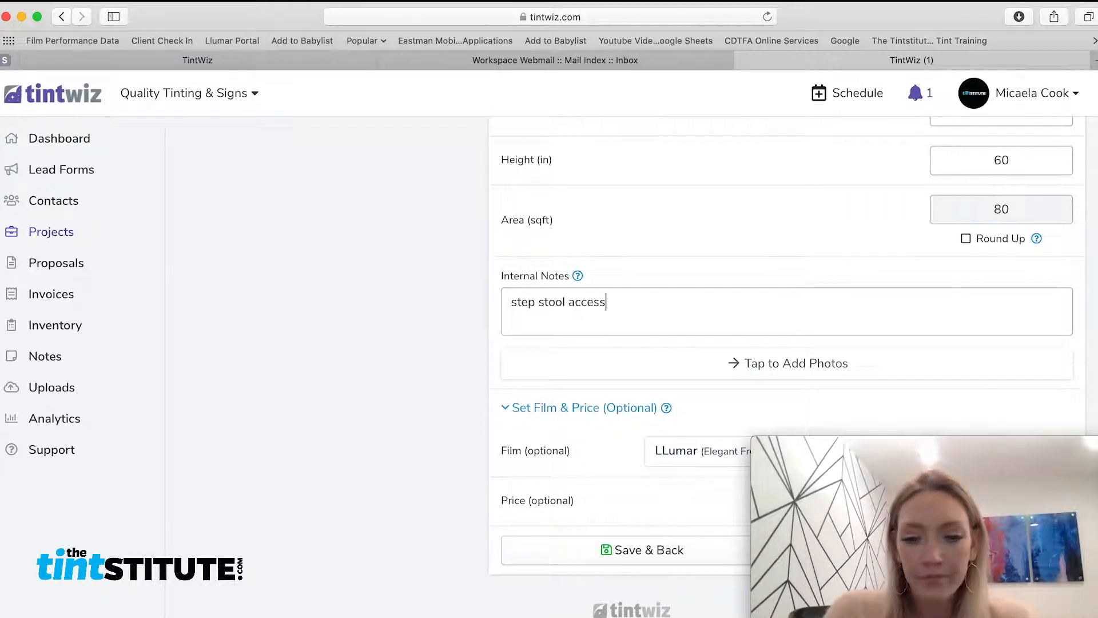
{"action": "type", "text": ", mewl fr"}
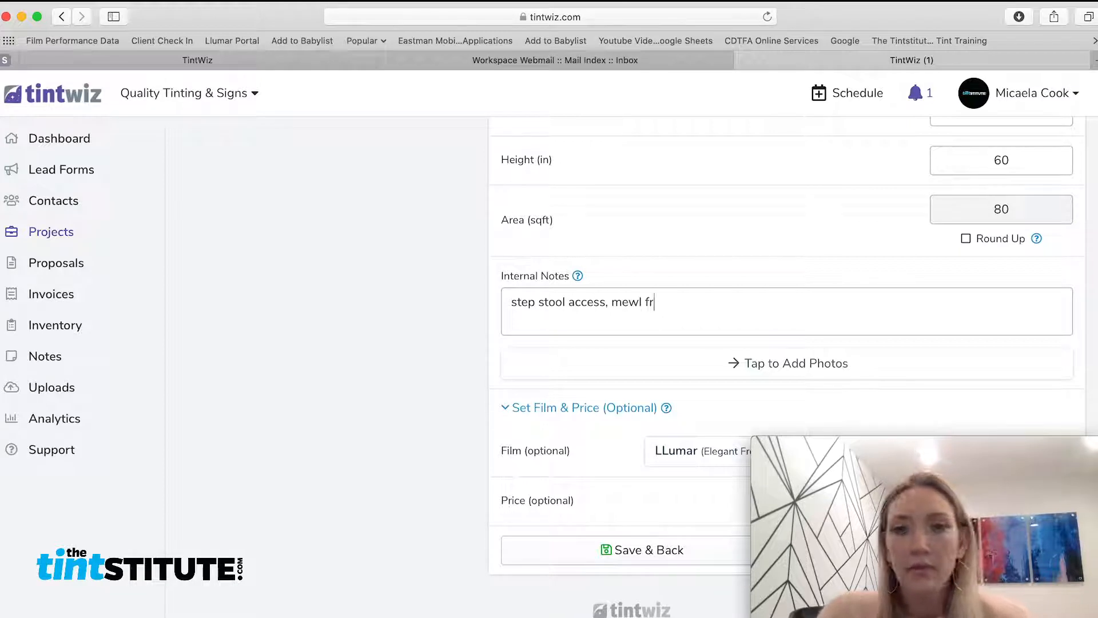
{"action": "key", "text": "BackSpace"}
{"action": "key", "text": "BackSpace"}
{"action": "key", "text": "BackSpace"}
{"action": "key", "text": "BackSpace"}
{"action": "key", "text": "BackSpace"}
{"action": "type", "text": "tale frames"}
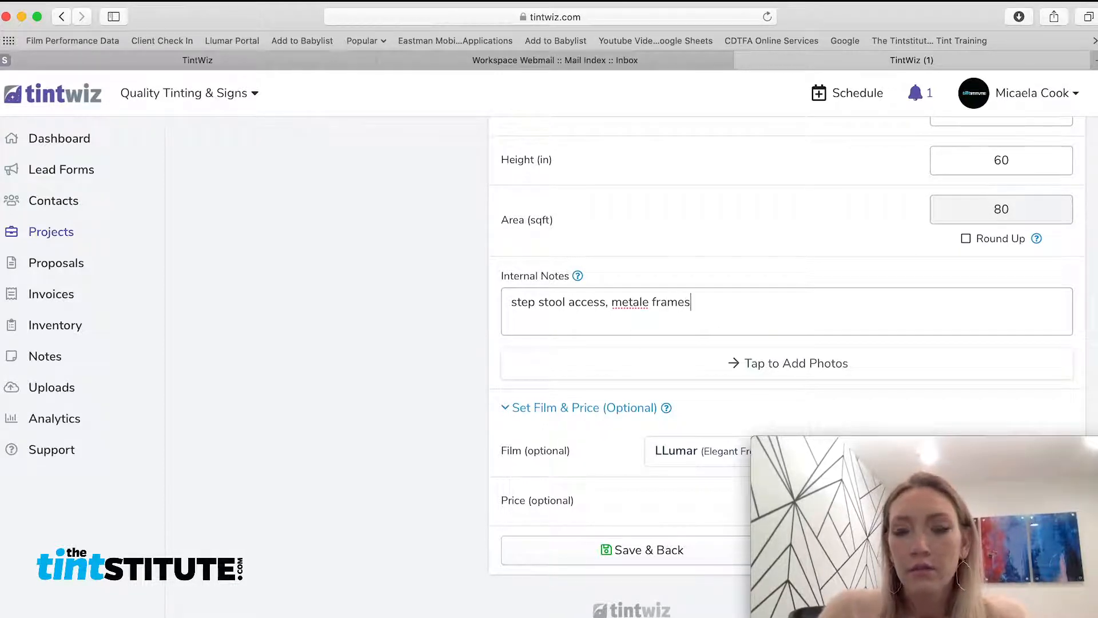
{"action": "left_click", "coordinate": [648, 301]}
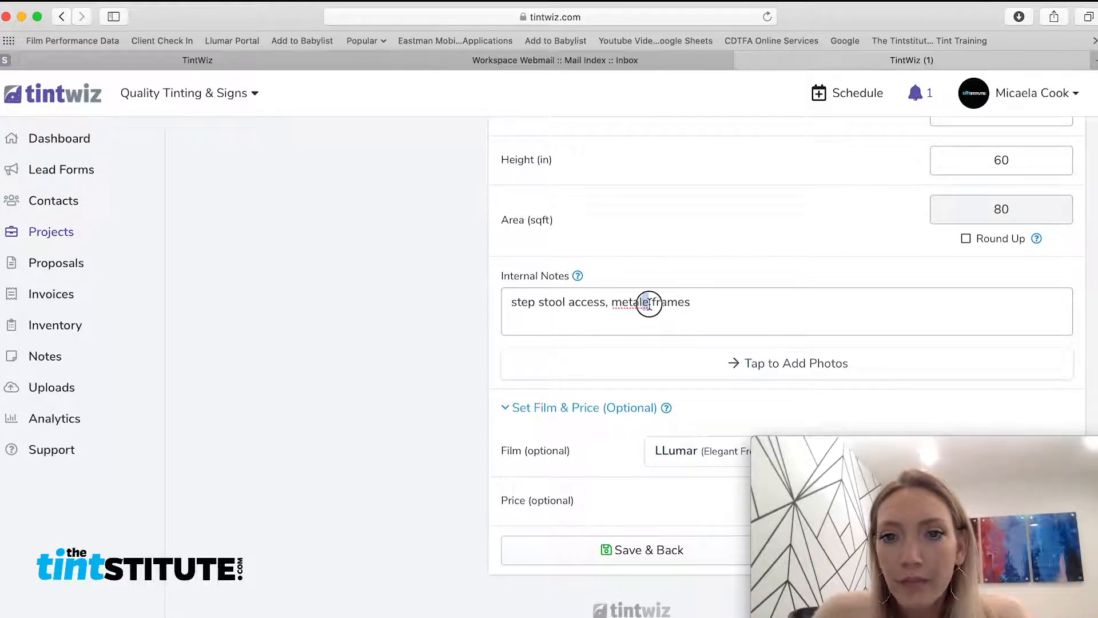
{"action": "key", "text": "BackSpace"}
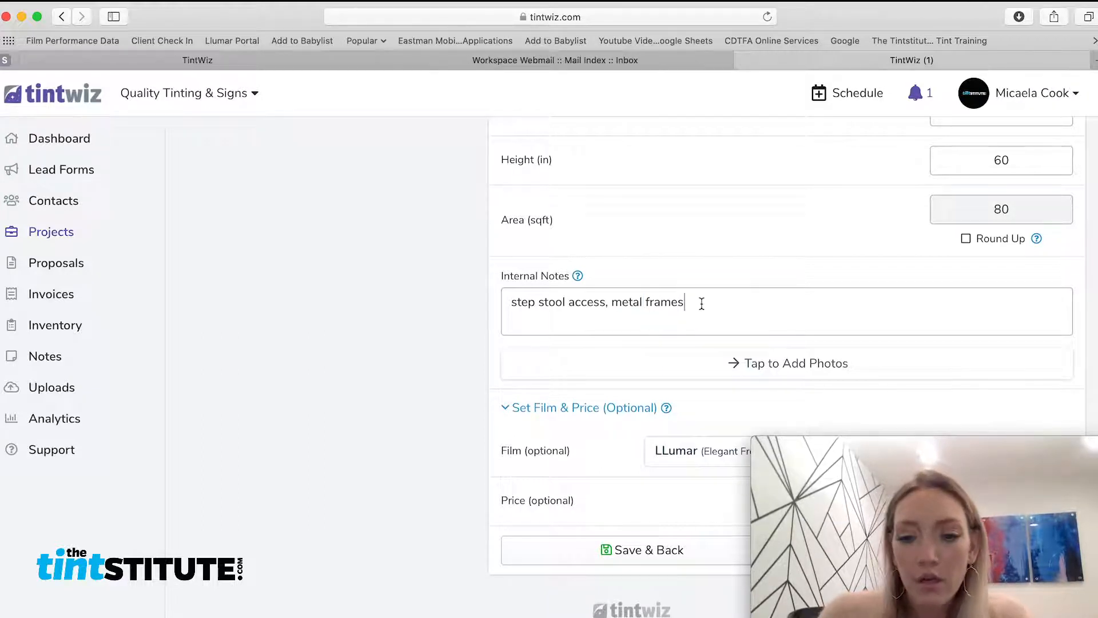
{"action": "type", "text": ", no existing"}
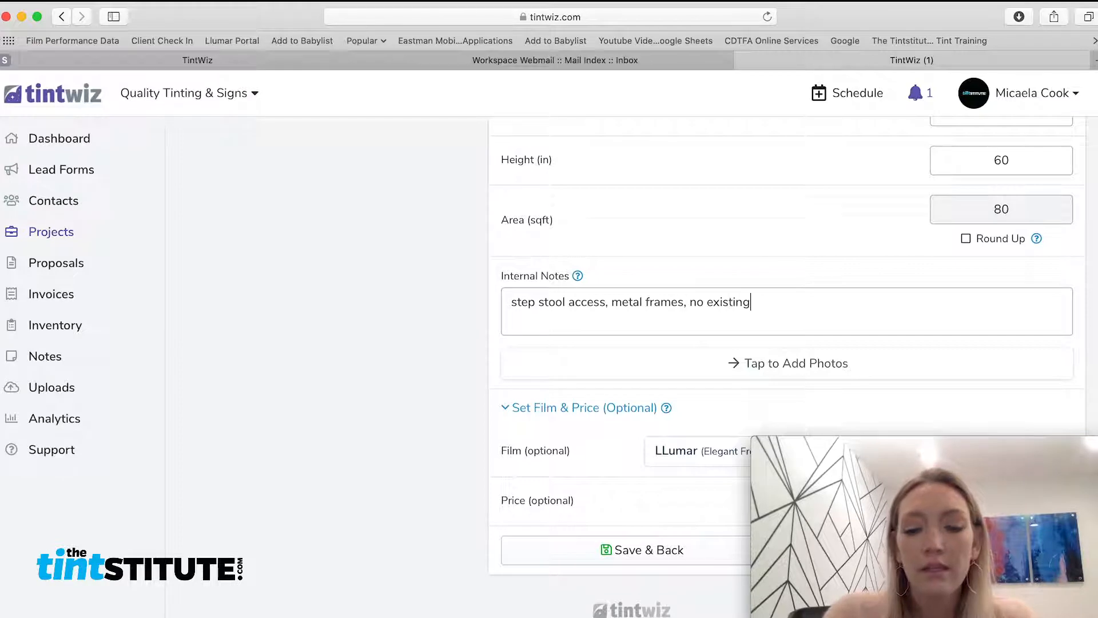
{"action": "type", "text": " film or hardw"}
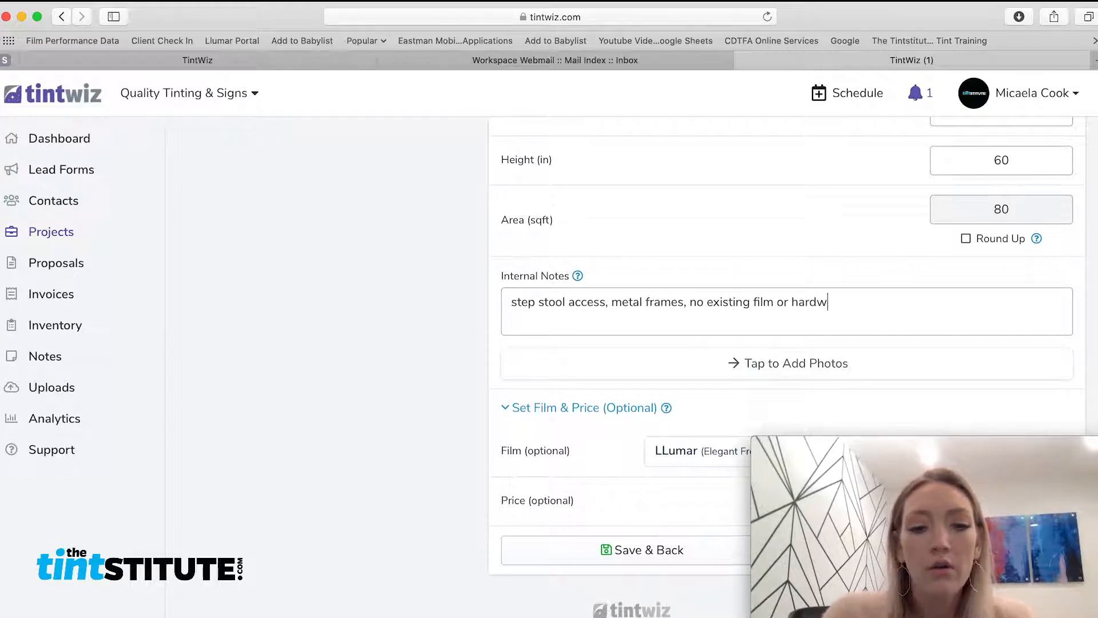
{"action": "type", "text": "are that needs to"}
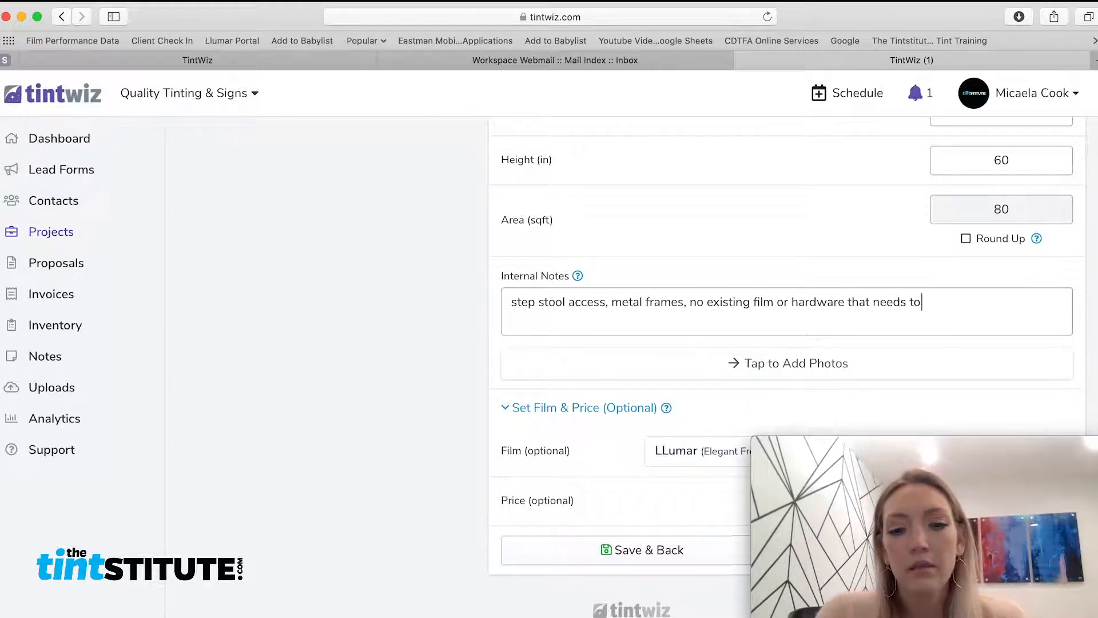
{"action": "type", "text": " be removed"}
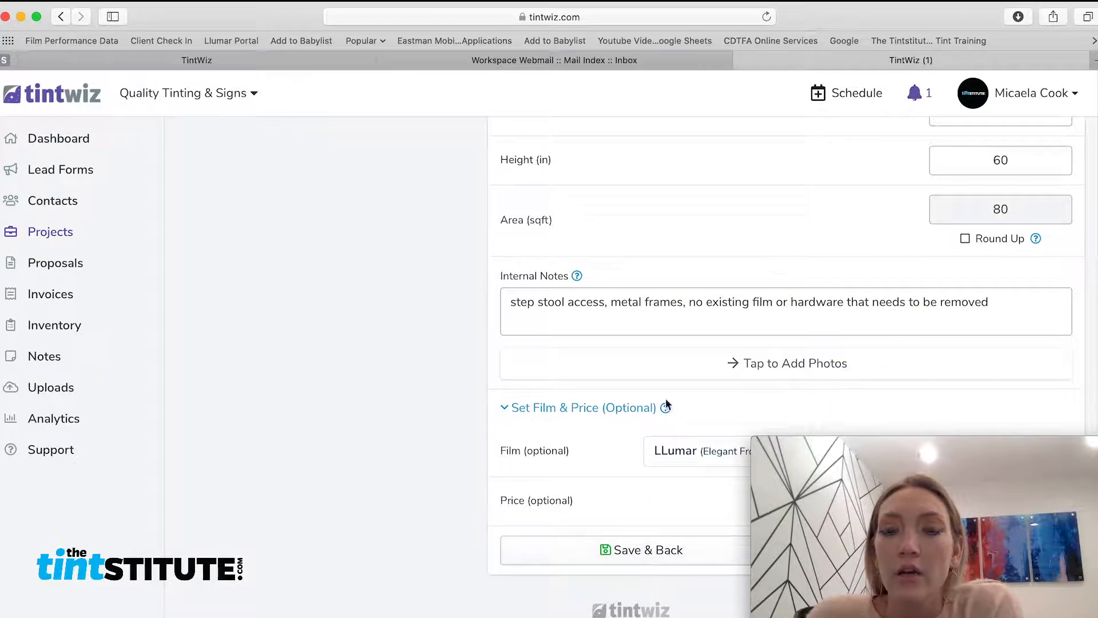
{"action": "left_click_drag", "start_coordinate": [867, 24], "coordinate": [533, 26]}
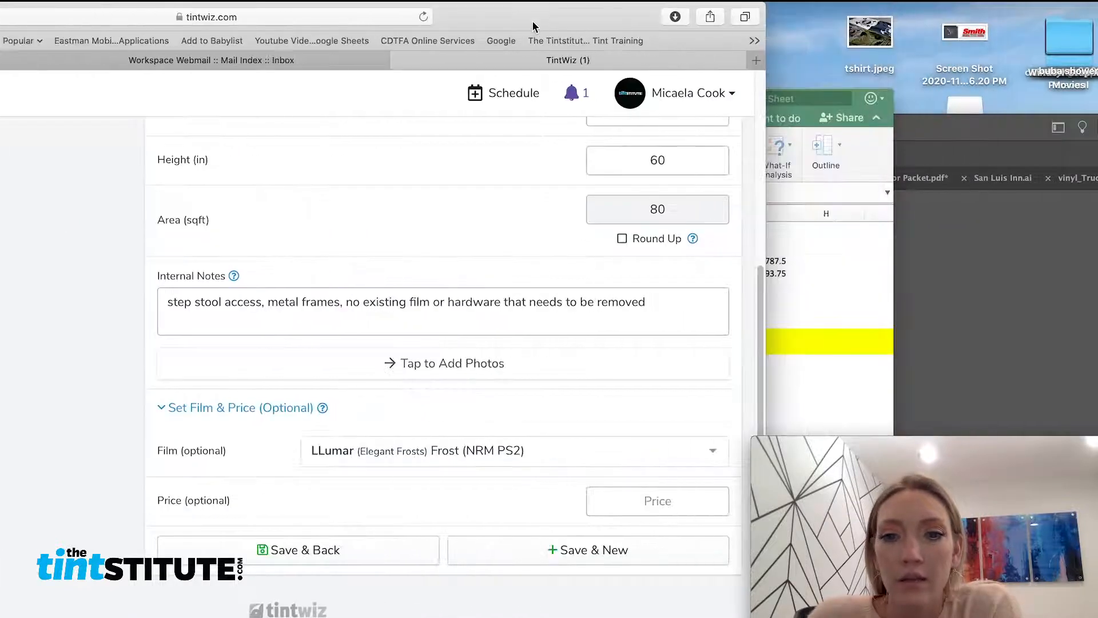
Price the Storefront window at 800 and save it back to the project
{"action": "left_click", "coordinate": [666, 506]}
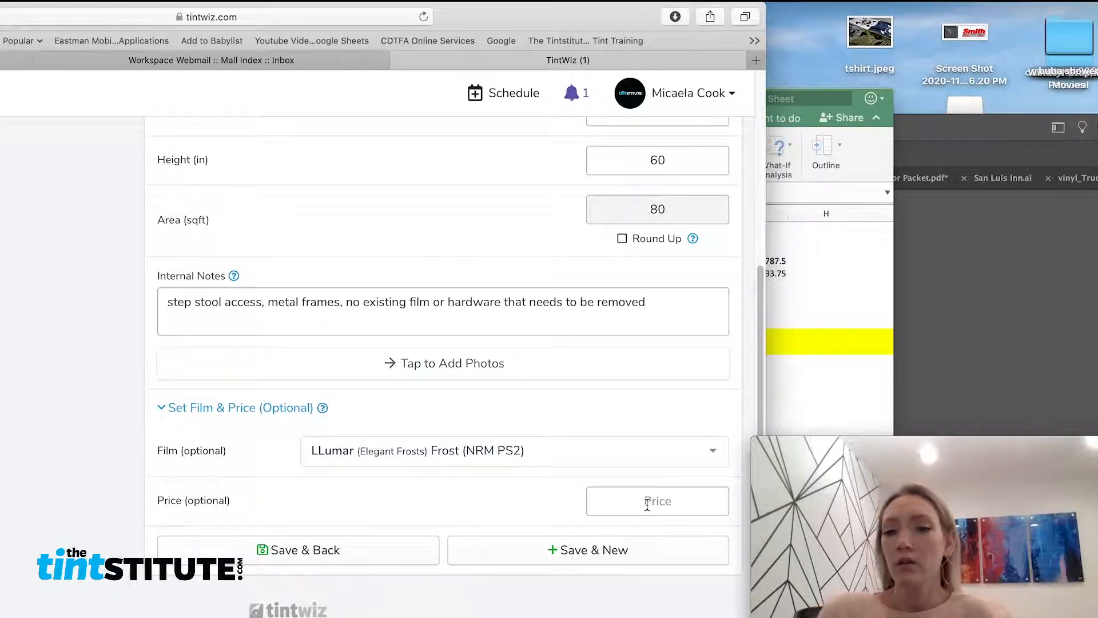
{"action": "type", "text": "800"}
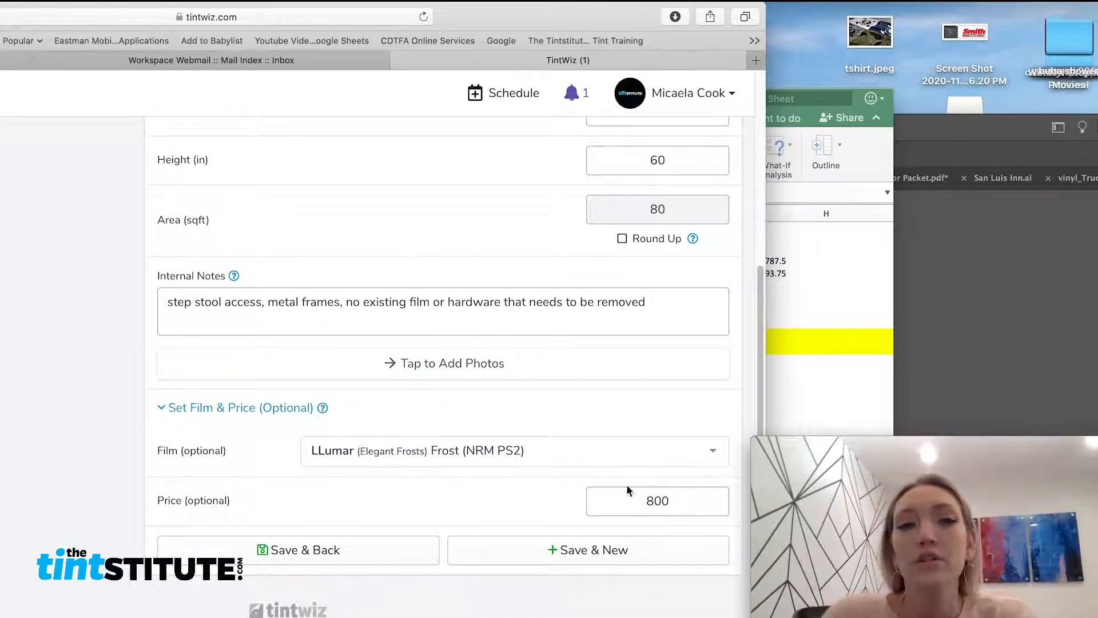
{"action": "left_click", "coordinate": [364, 562]}
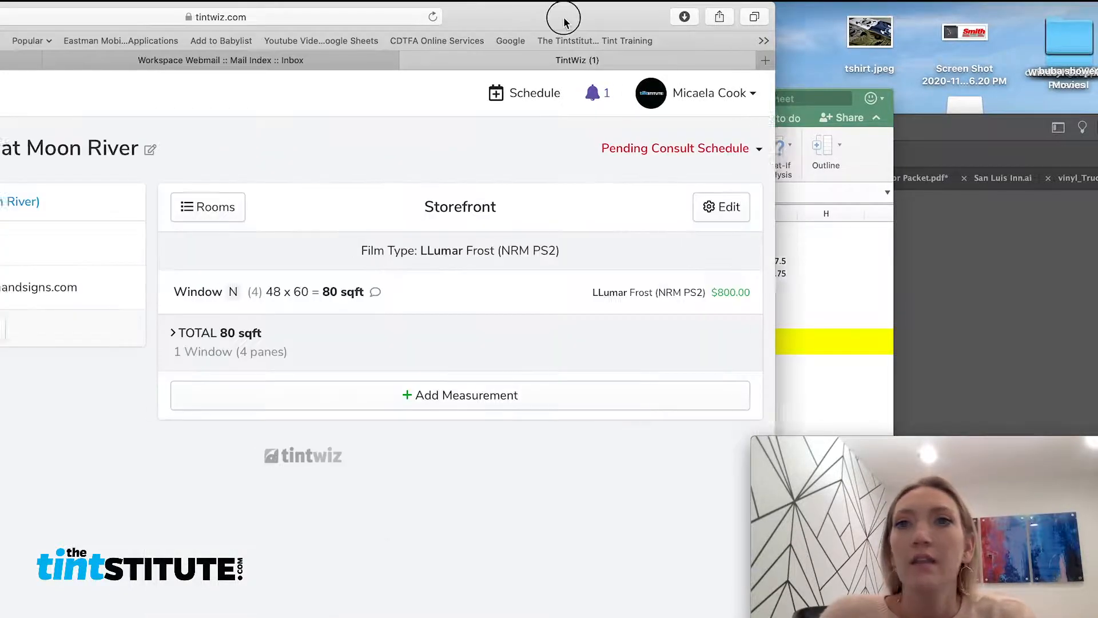
{"action": "left_click_drag", "start_coordinate": [562, 19], "coordinate": [868, 28]}
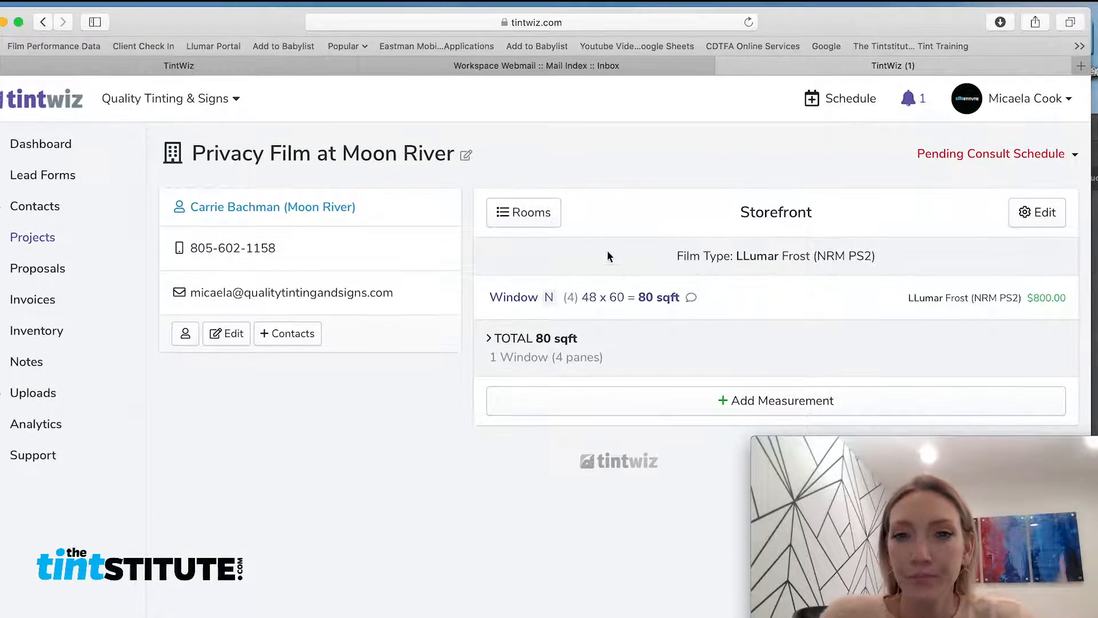
Go from the Storefront room to the Privacy Film at Moon River project page and scroll to its Proposal section
{"action": "left_click", "coordinate": [522, 215]}
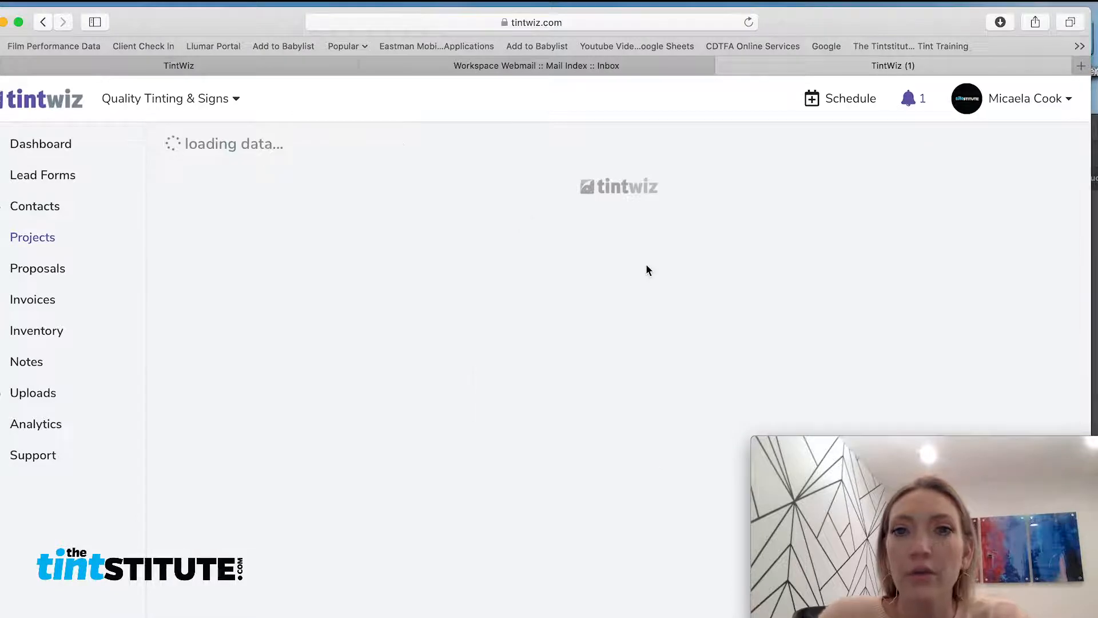
{"action": "left_click", "coordinate": [541, 212]}
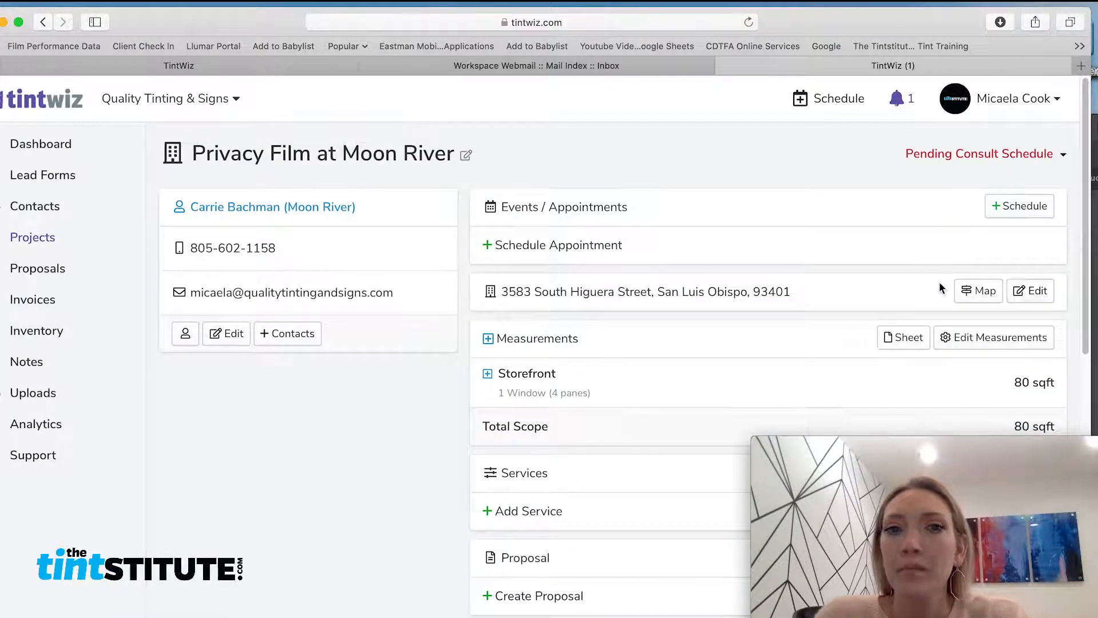
{"action": "scroll", "coordinate": [939, 282], "scroll_direction": "down", "scroll_amount": 1}
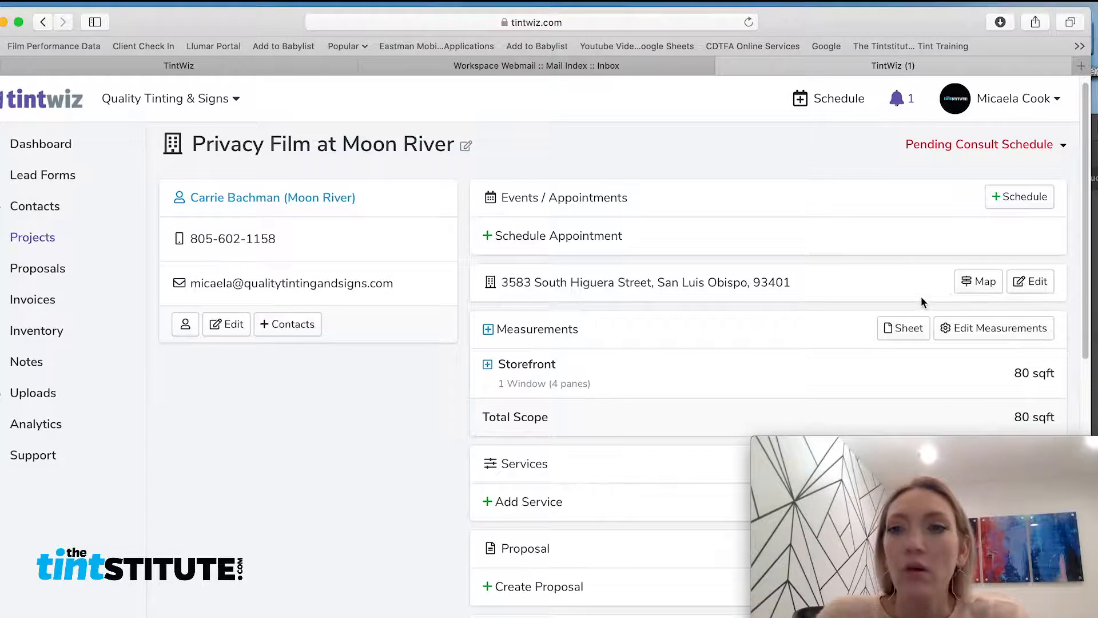
{"action": "scroll", "coordinate": [921, 296], "scroll_direction": "down", "scroll_amount": 2}
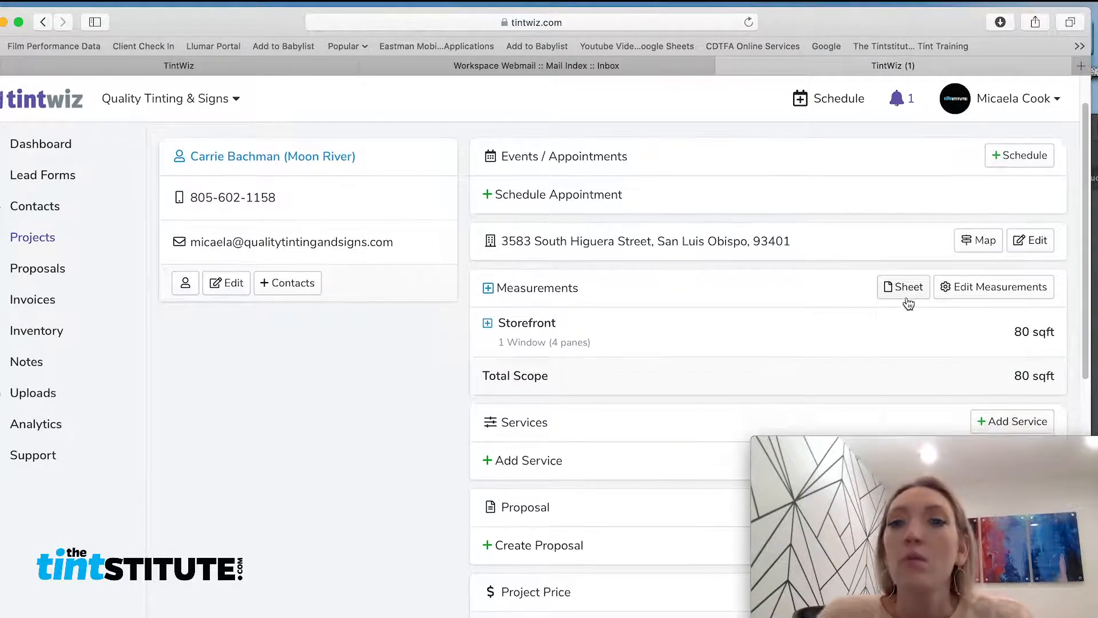
{"action": "scroll", "coordinate": [909, 302], "scroll_direction": "down", "scroll_amount": 5}
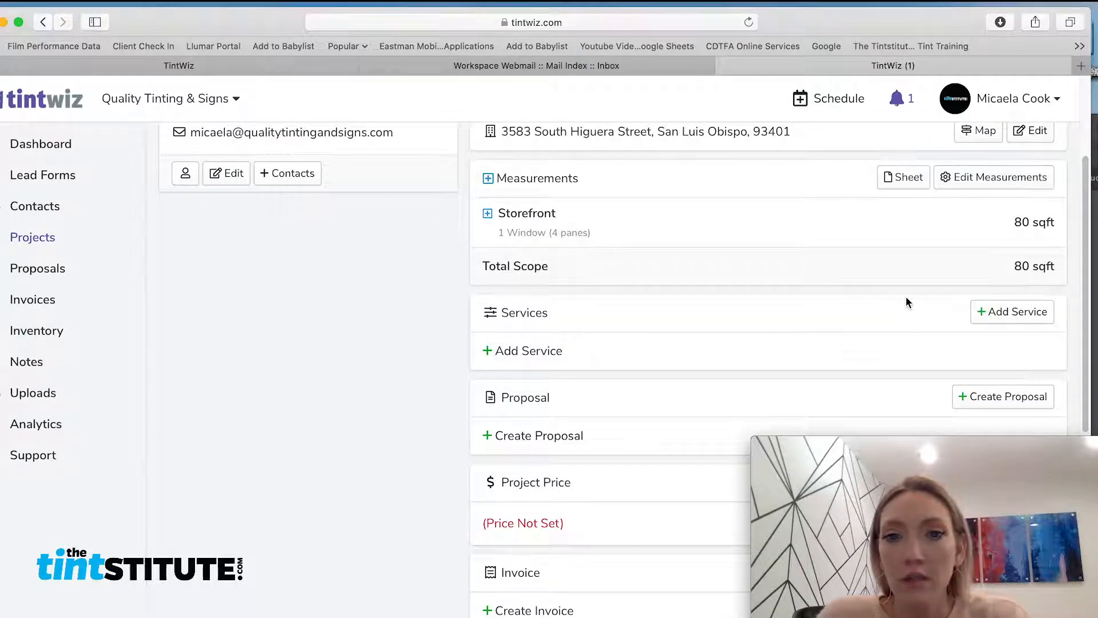
{"action": "scroll", "coordinate": [906, 303], "scroll_direction": "down", "scroll_amount": 1}
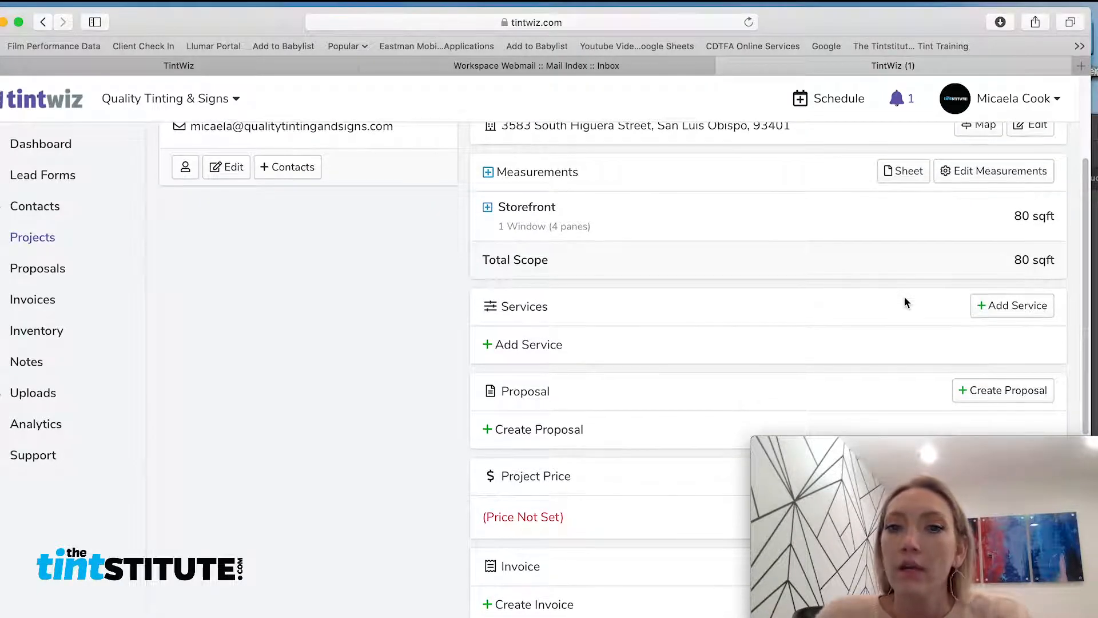
{"action": "scroll", "coordinate": [904, 296], "scroll_direction": "down", "scroll_amount": 1}
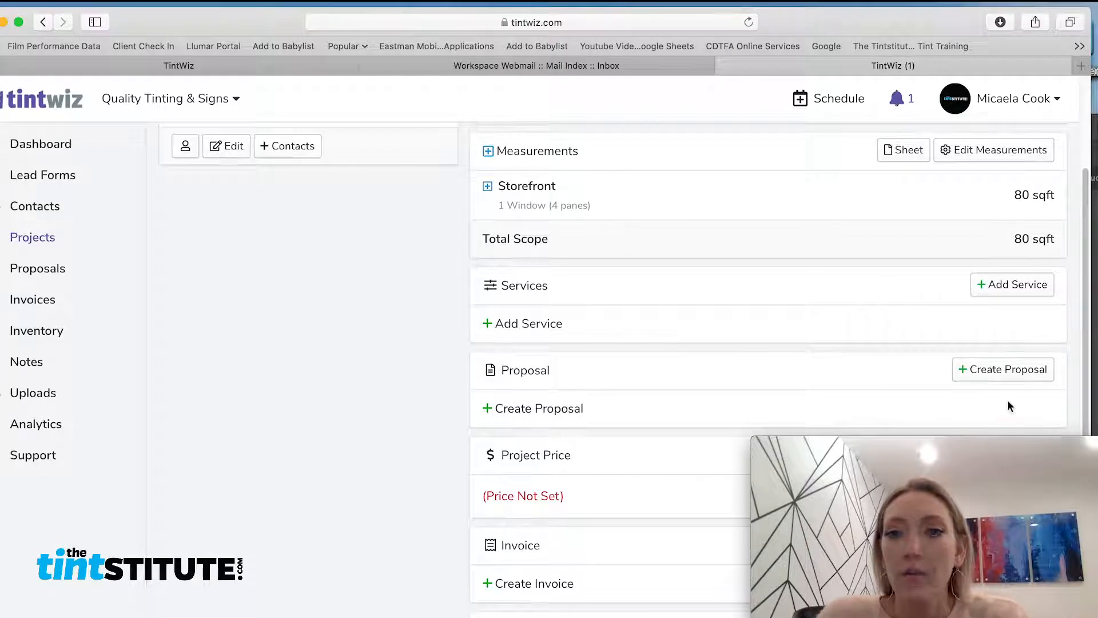
Create a new proposal and title its Solution #1 'Frost Film for Privacy'
{"action": "left_click", "coordinate": [1019, 372]}
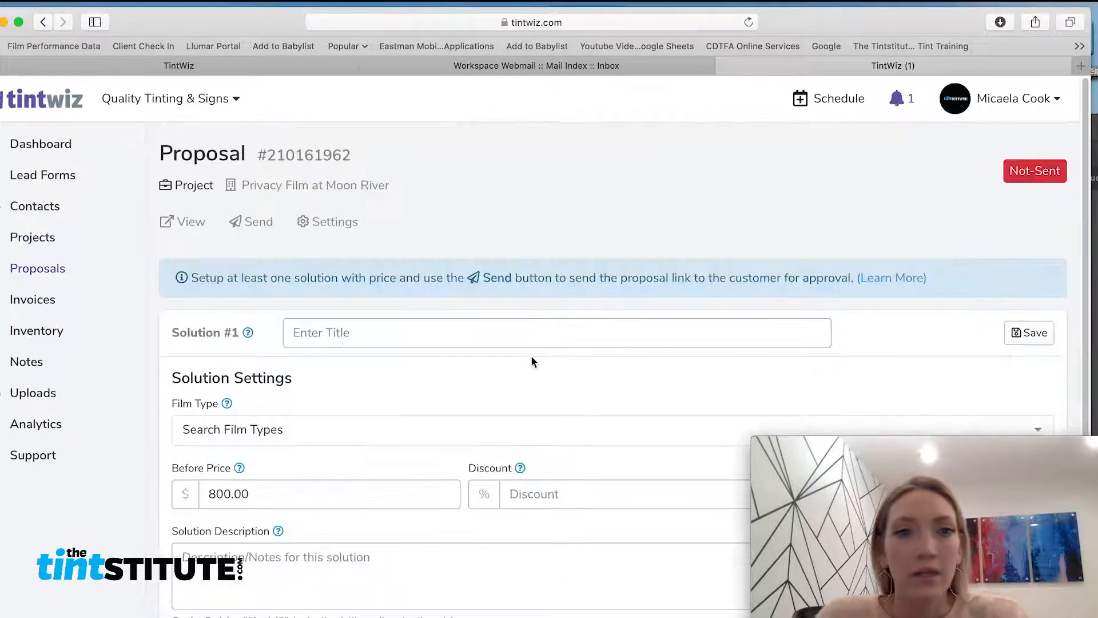
{"action": "left_click", "coordinate": [356, 335]}
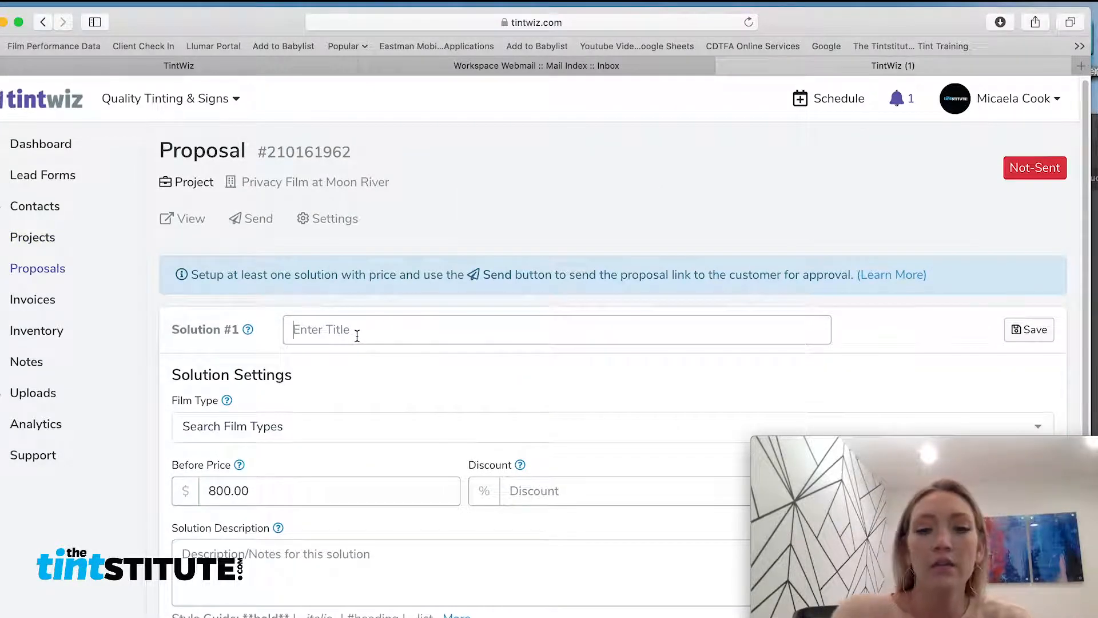
{"action": "type", "text": "Frost F"}
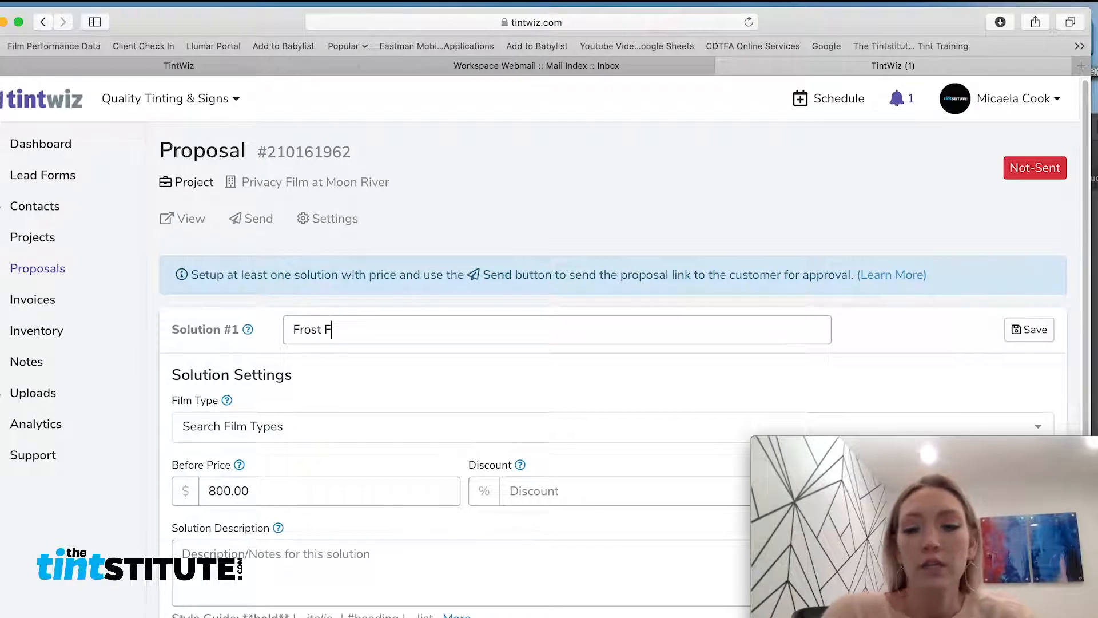
{"action": "type", "text": "ilm for Privacy"}
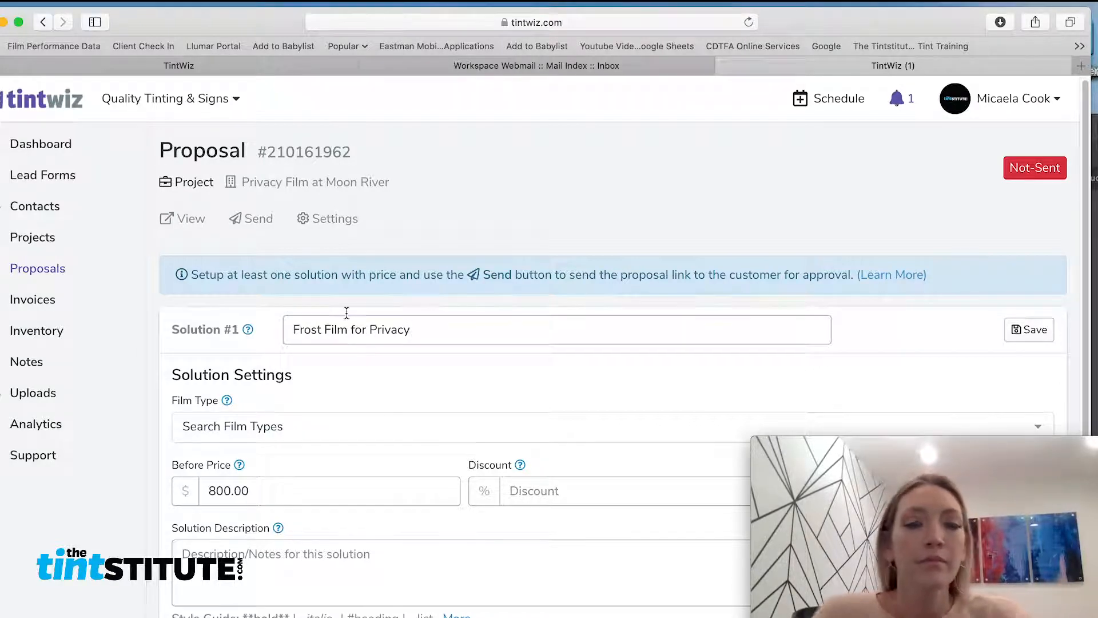
{"action": "scroll", "coordinate": [346, 313], "scroll_direction": "down", "scroll_amount": 5}
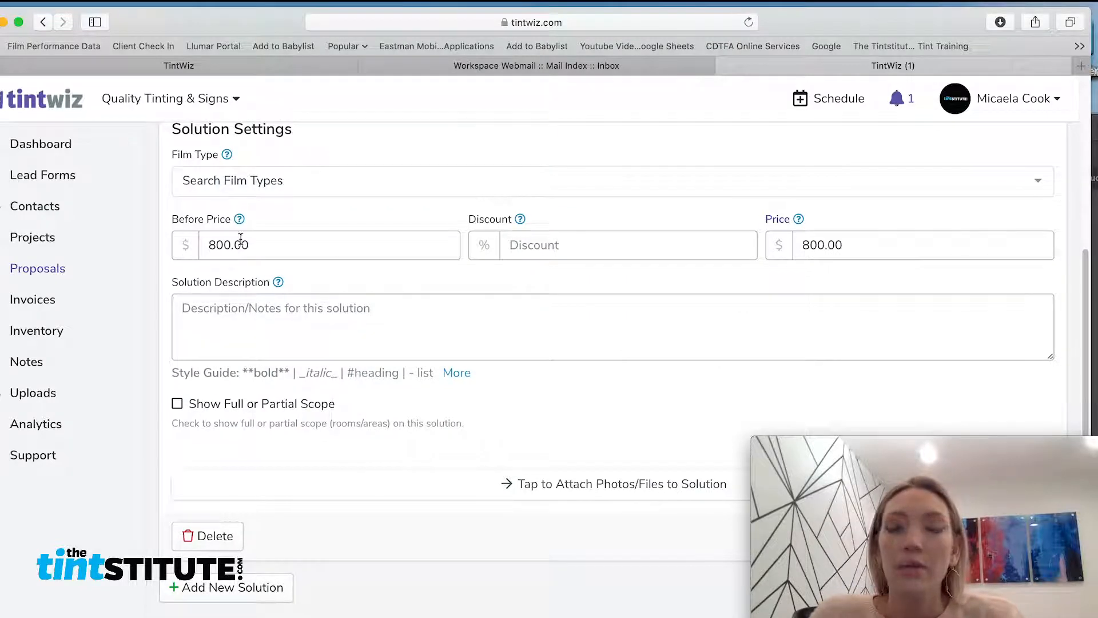
Choose LLumar Frost (NRM PS2) as the solution's film type
{"action": "left_click", "coordinate": [260, 186]}
{"action": "type", "text": "nrm "}
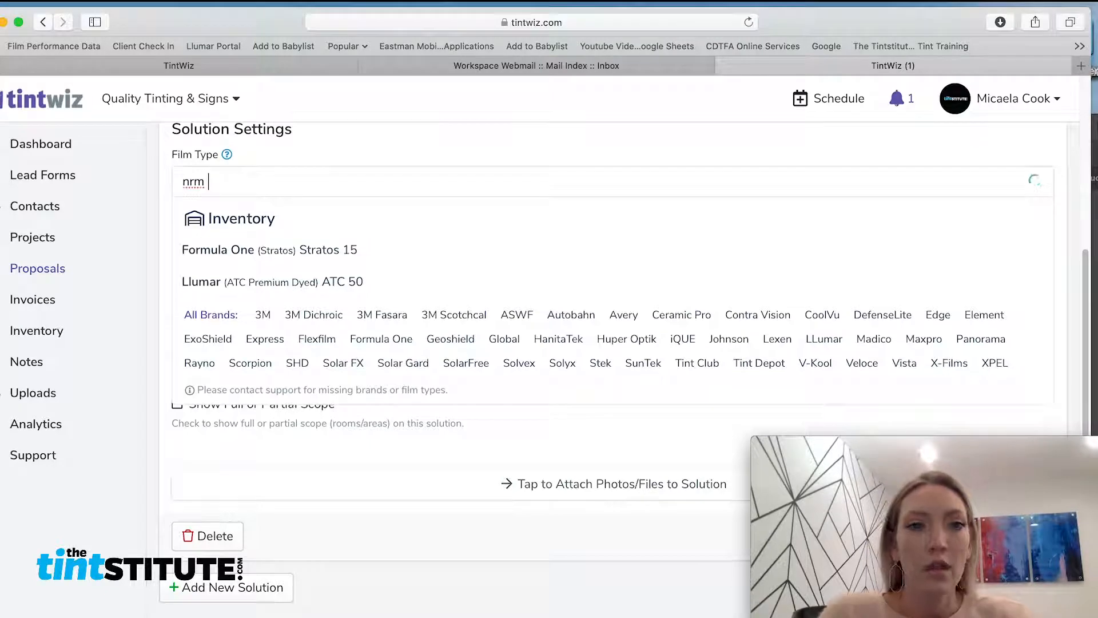
{"action": "type", "text": "ps"}
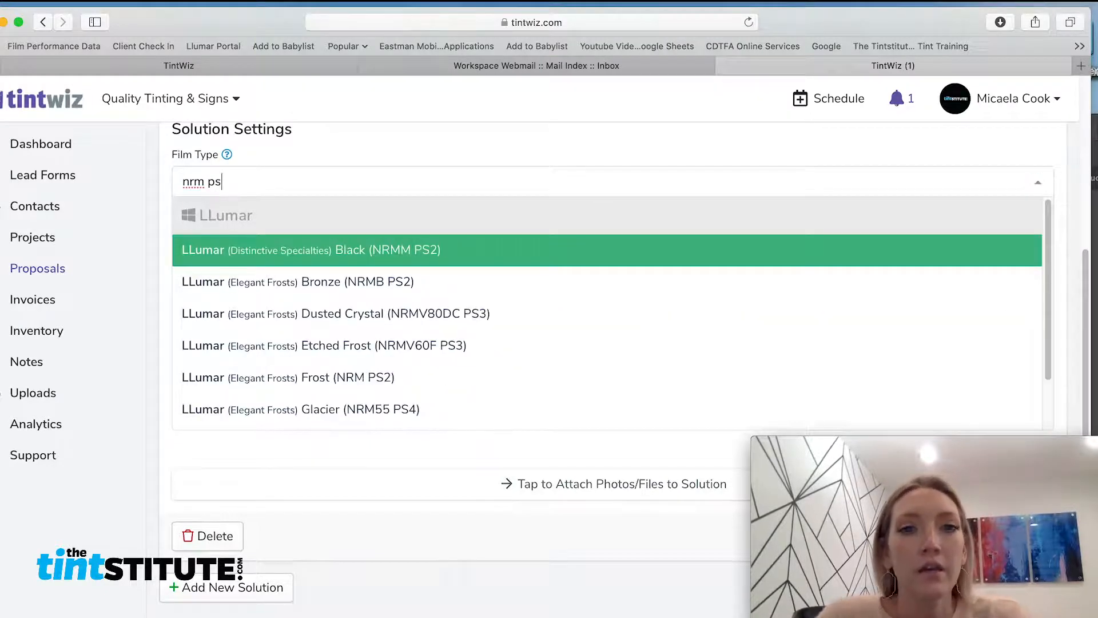
{"action": "left_click", "coordinate": [397, 384]}
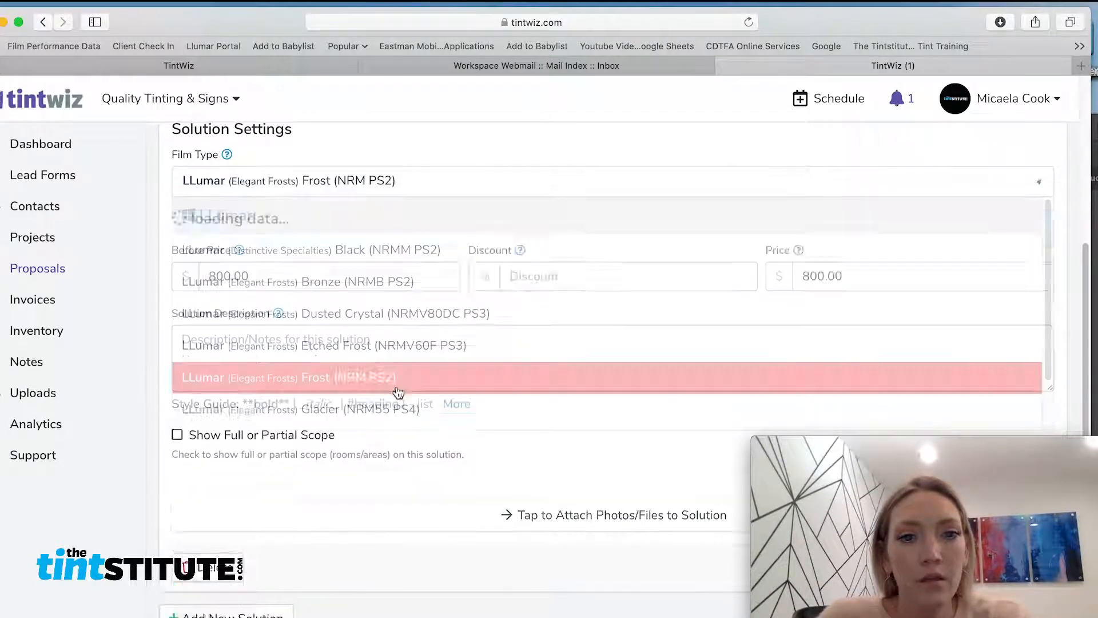
{"action": "left_click", "coordinate": [559, 487]}
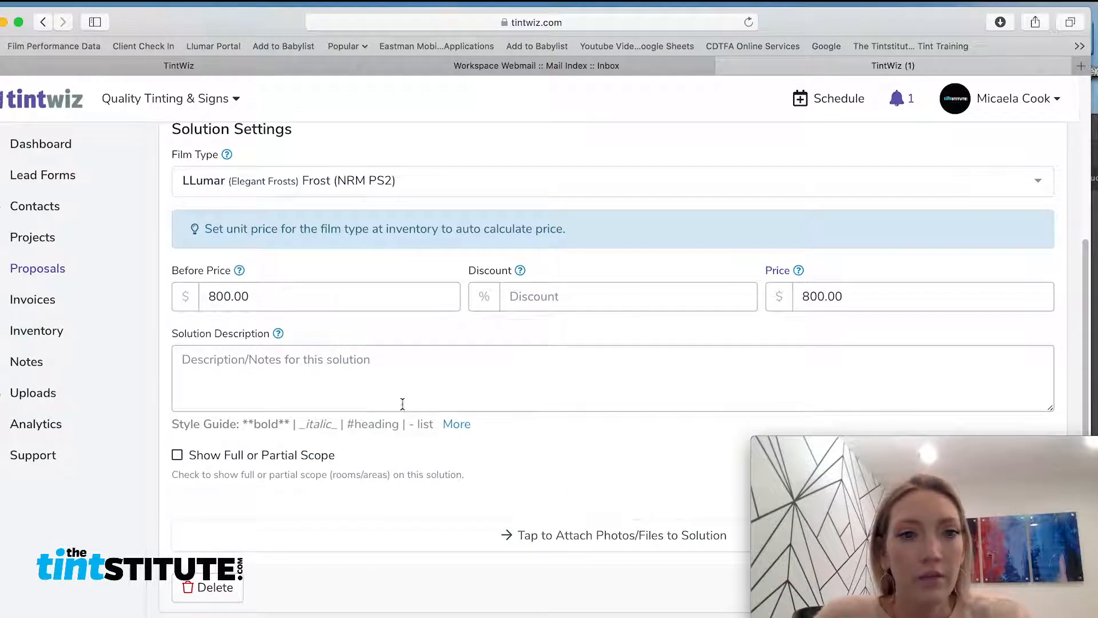
{"action": "scroll", "coordinate": [403, 404], "scroll_direction": "down", "scroll_amount": 2}
Save the Frost Film for Privacy solution at $800.00
{"action": "left_click", "coordinate": [447, 314]}
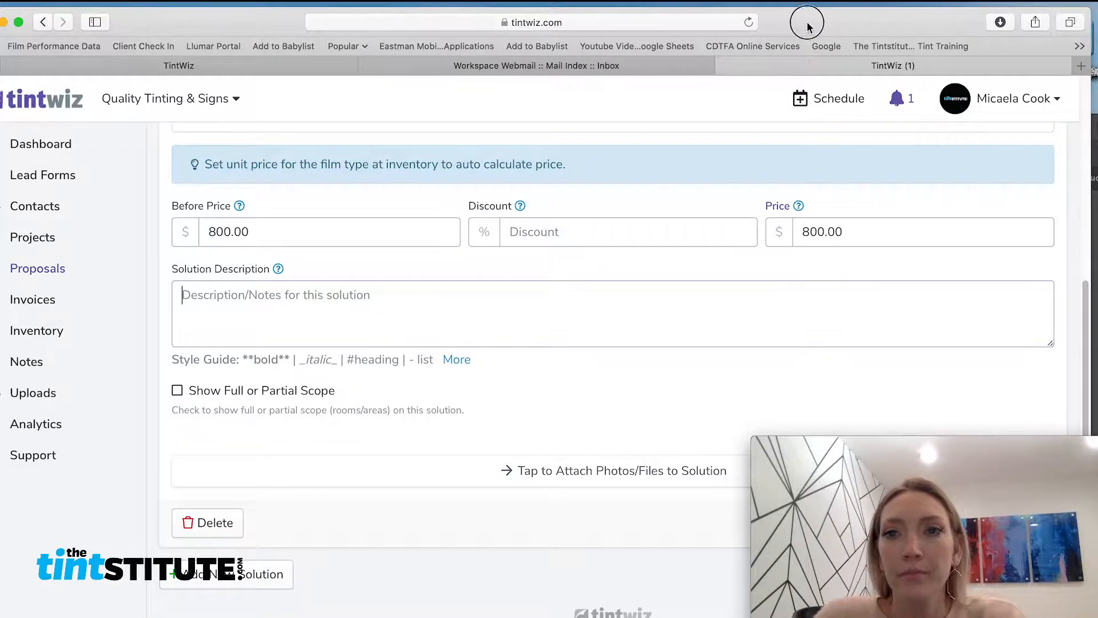
{"action": "left_click_drag", "start_coordinate": [794, 21], "coordinate": [882, 10]}
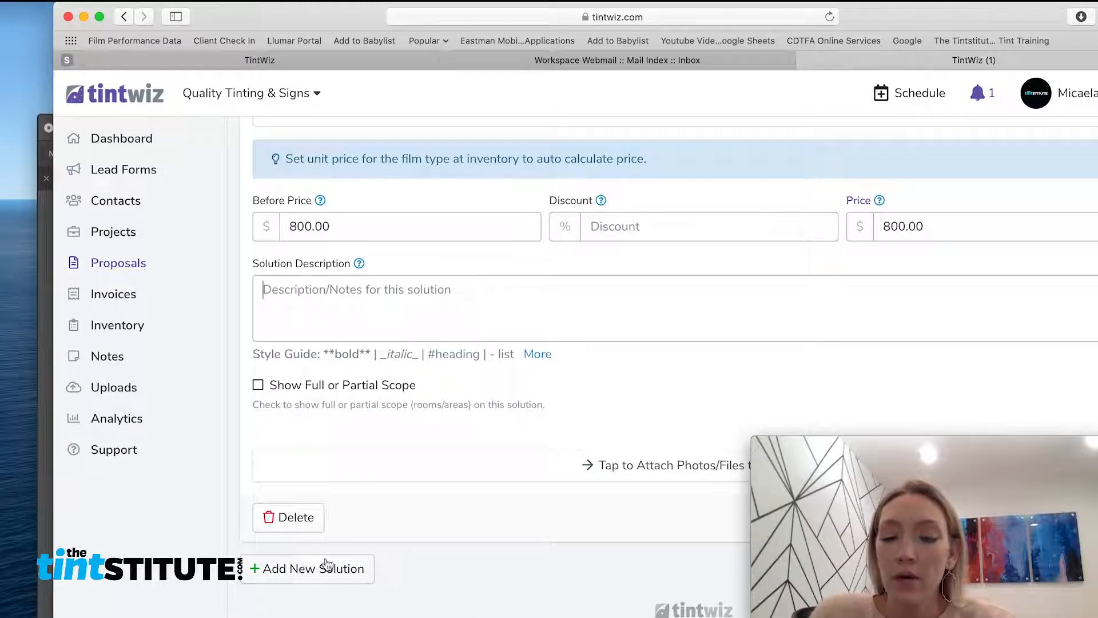
{"action": "left_click_drag", "start_coordinate": [965, 13], "coordinate": [595, 4]}
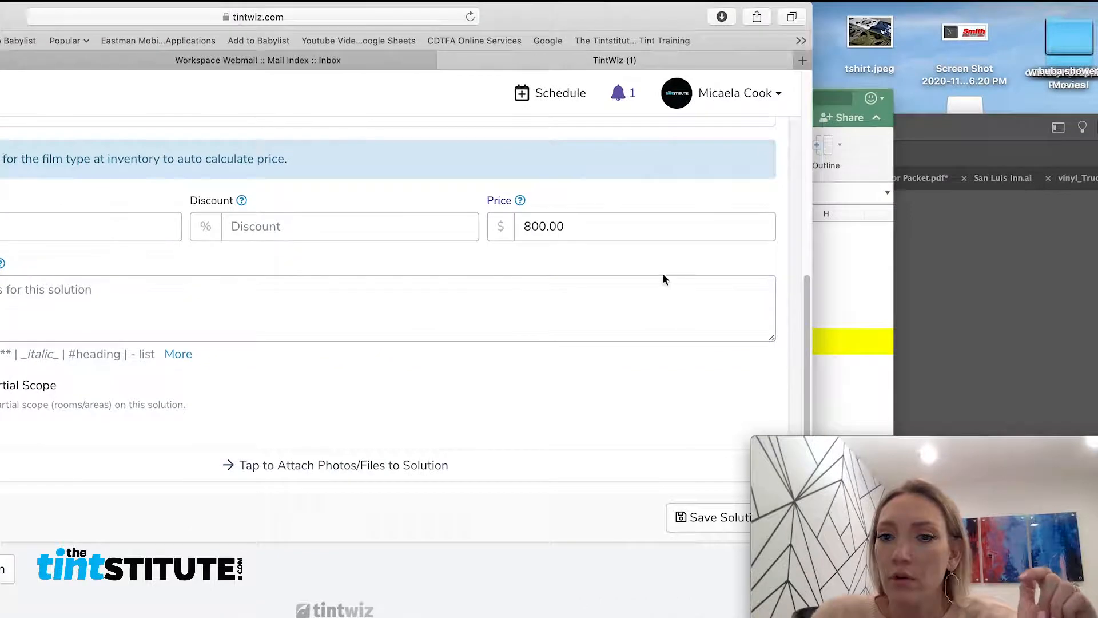
{"action": "left_click", "coordinate": [707, 521]}
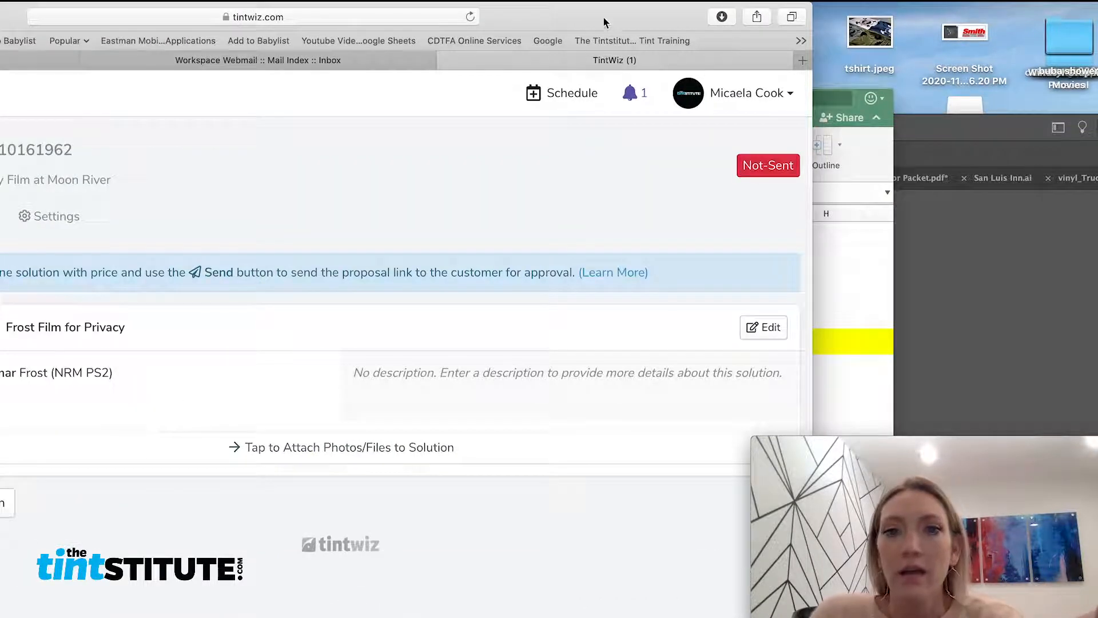
{"action": "left_click_drag", "start_coordinate": [582, 19], "coordinate": [834, 16]}
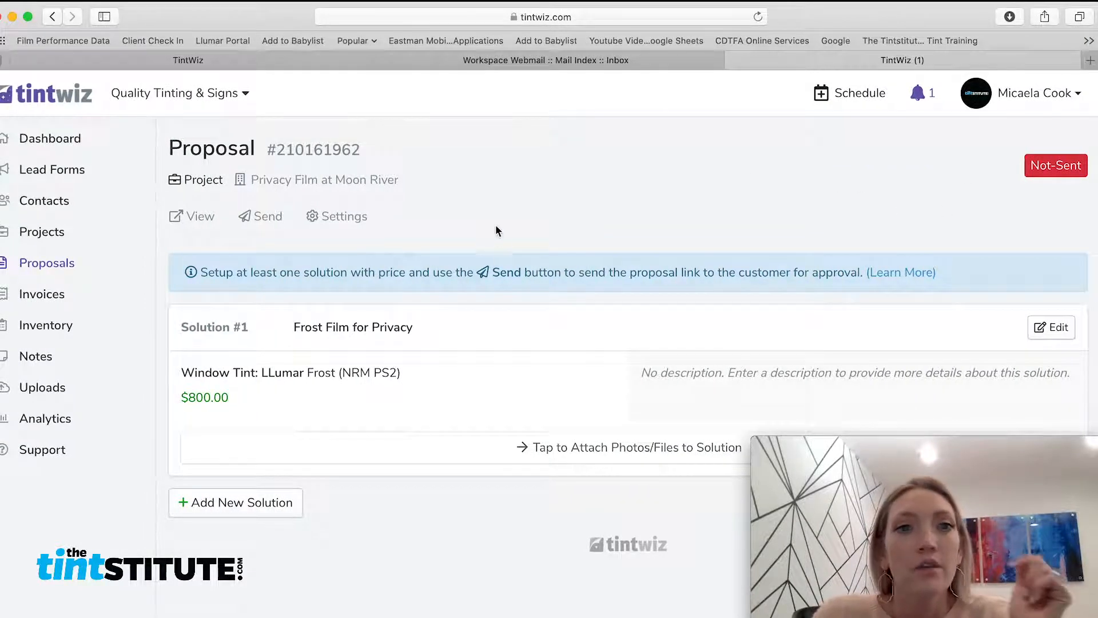
Send the Moon River proposal to the customer, confirming with Yes
{"action": "left_click", "coordinate": [267, 220]}
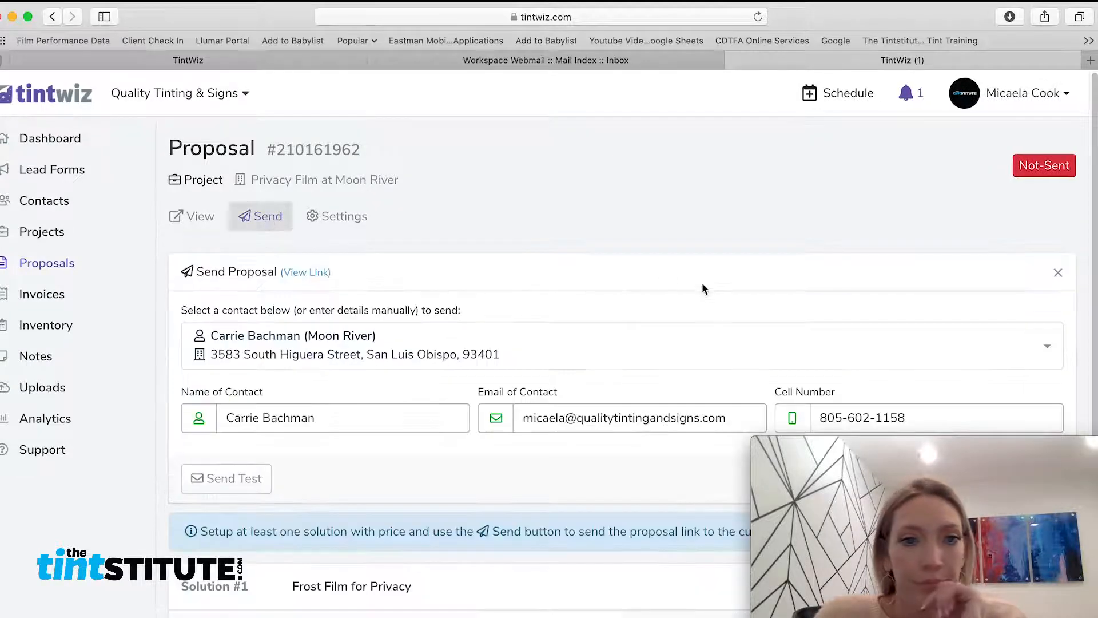
{"action": "scroll", "coordinate": [699, 281], "scroll_direction": "down", "scroll_amount": 1}
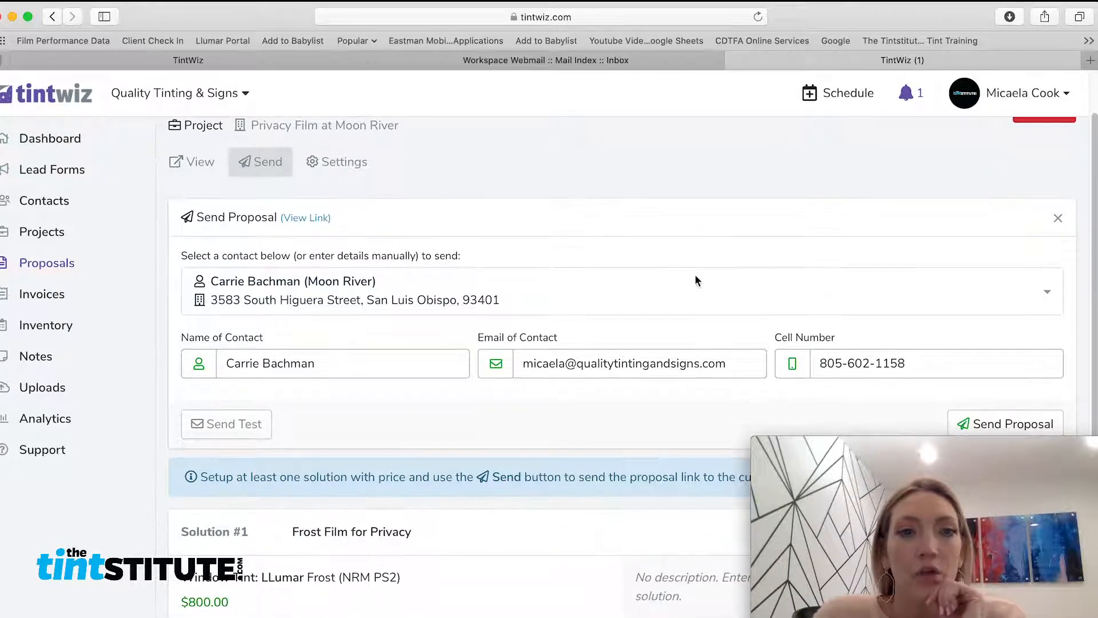
{"action": "scroll", "coordinate": [692, 279], "scroll_direction": "down", "scroll_amount": 1}
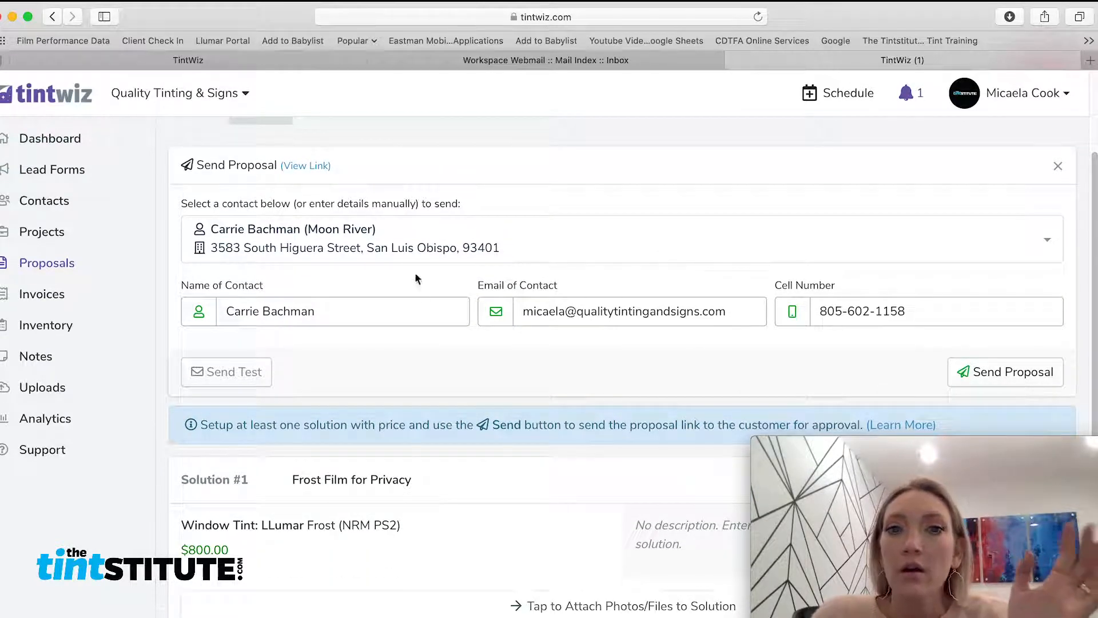
{"action": "scroll", "coordinate": [932, 306], "scroll_direction": "down", "scroll_amount": 2}
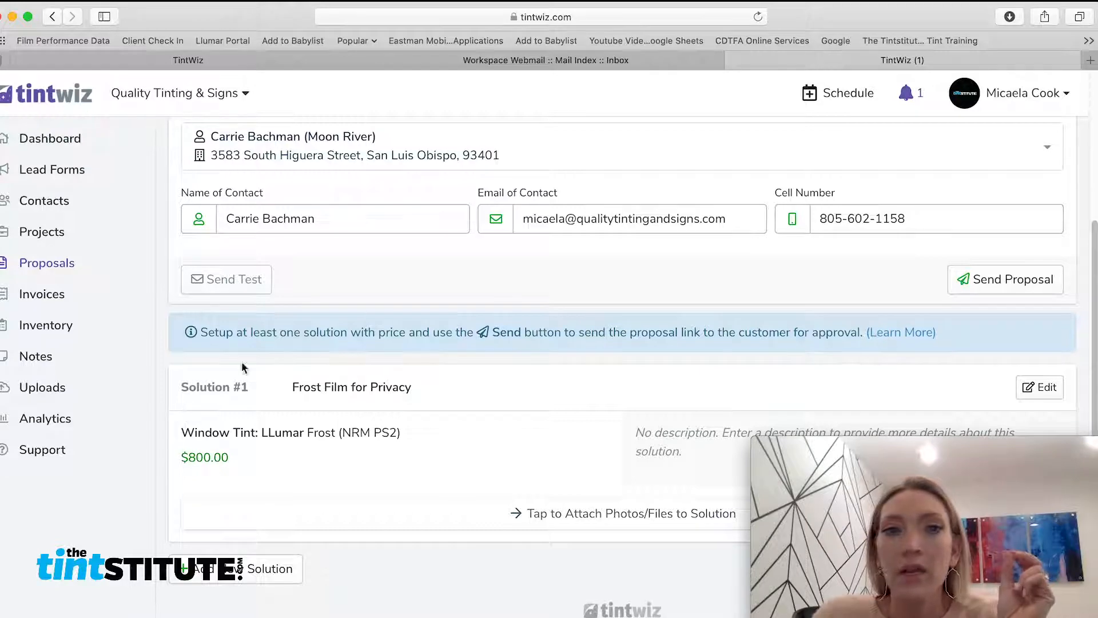
{"action": "left_click", "coordinate": [986, 287]}
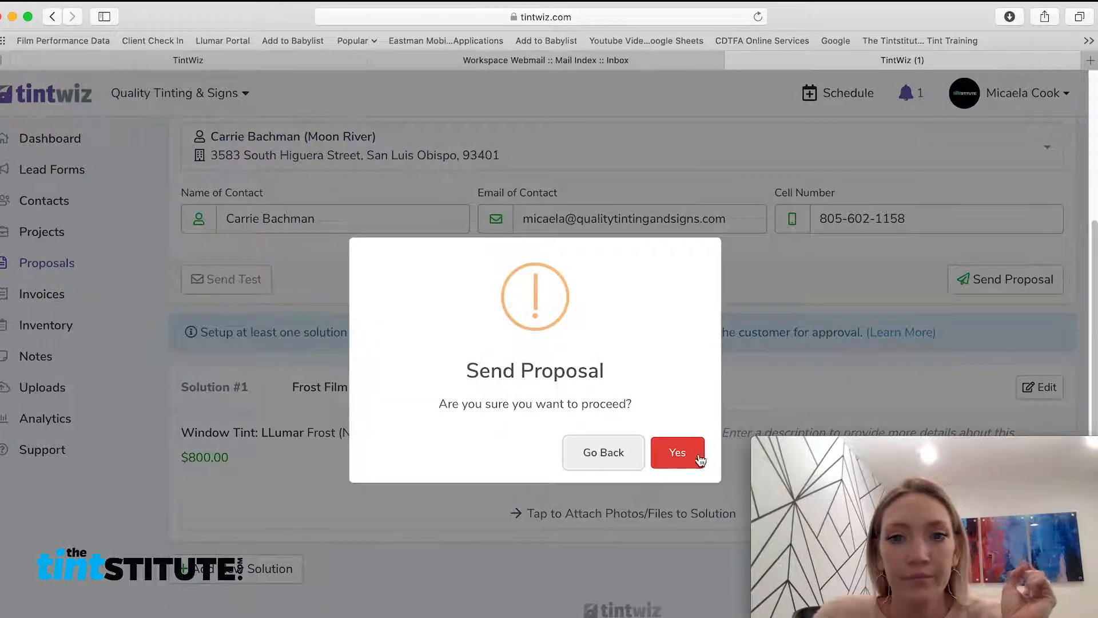
{"action": "left_click", "coordinate": [695, 461]}
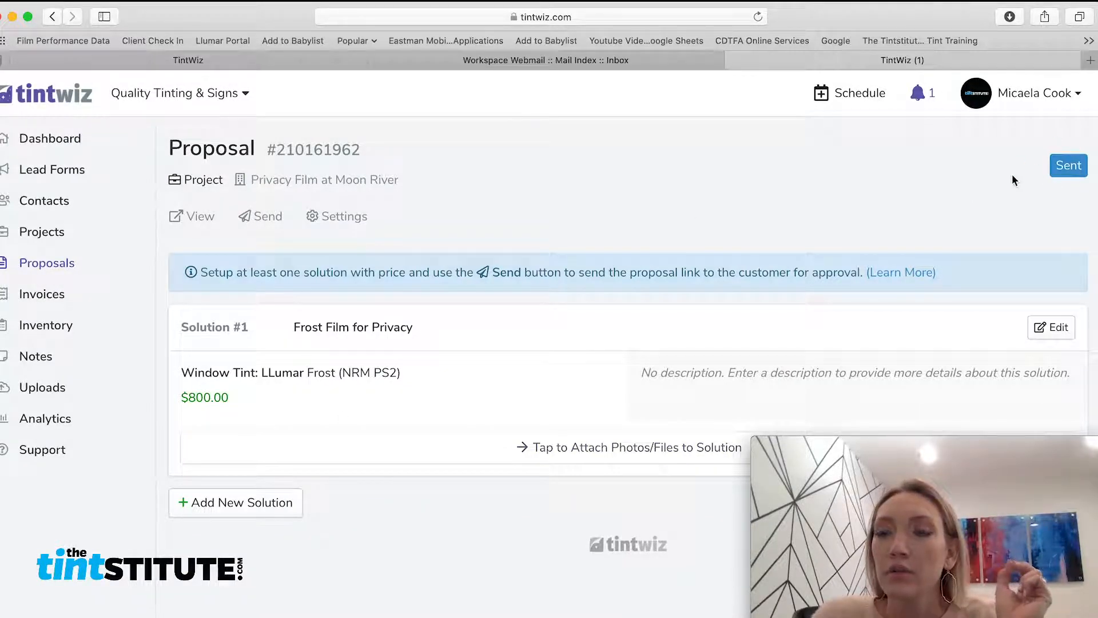
In webmail, open the new '[Quality Tinting & Signs] Proposal Attached' email and follow its proposal link
{"action": "left_click", "coordinate": [507, 60]}
{"action": "left_click", "coordinate": [94, 269]}
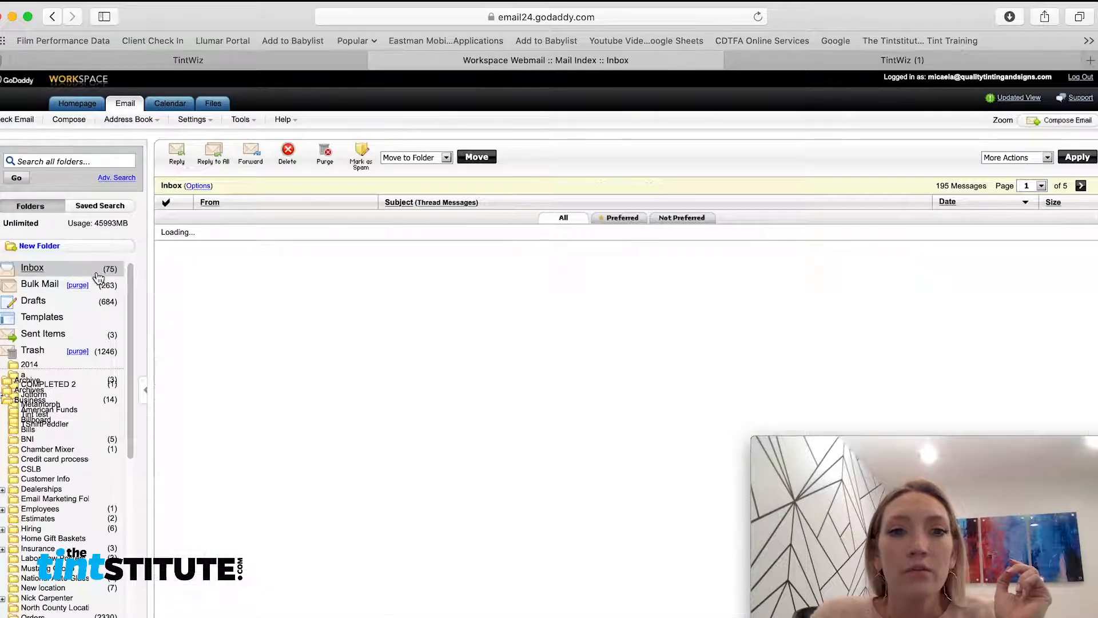
{"action": "left_click", "coordinate": [218, 234]}
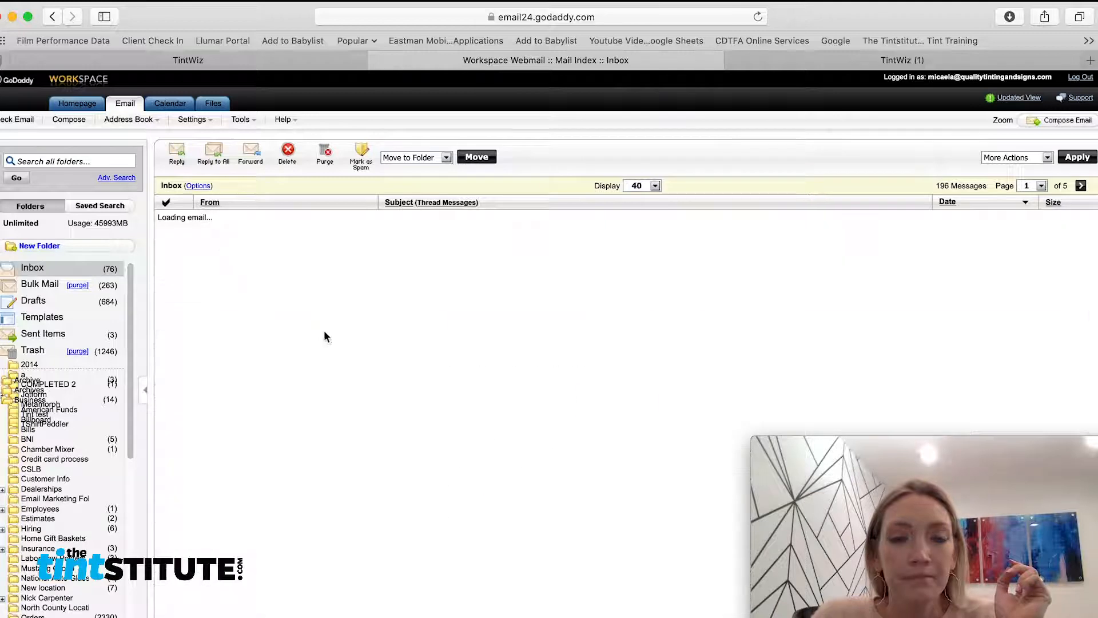
{"action": "scroll", "coordinate": [375, 351], "scroll_direction": "down", "scroll_amount": 1}
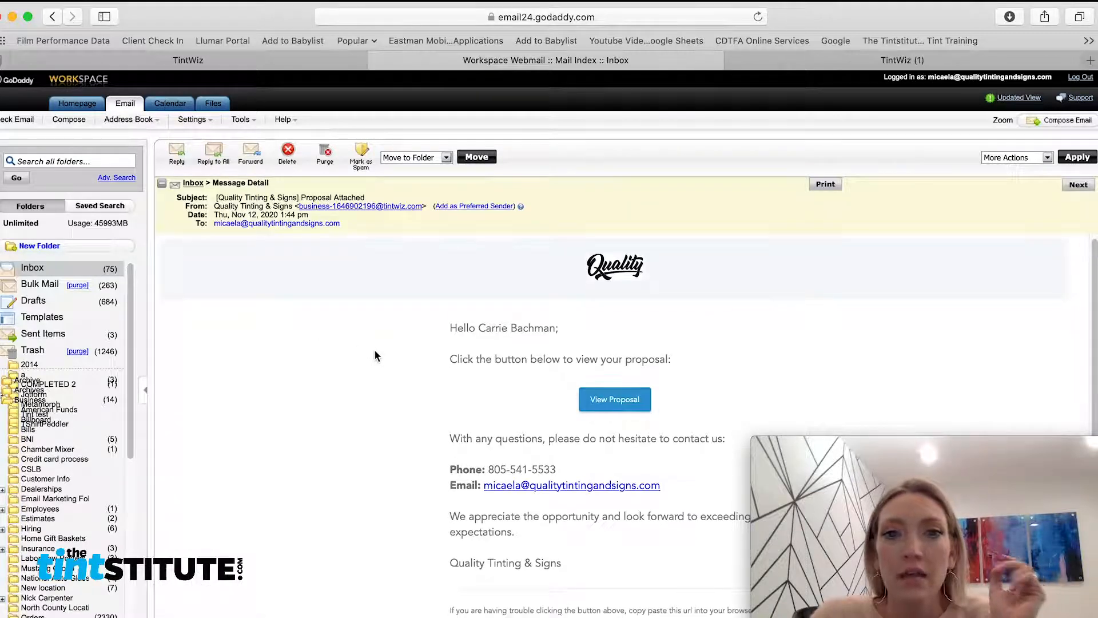
{"action": "scroll", "coordinate": [375, 354], "scroll_direction": "down", "scroll_amount": 2}
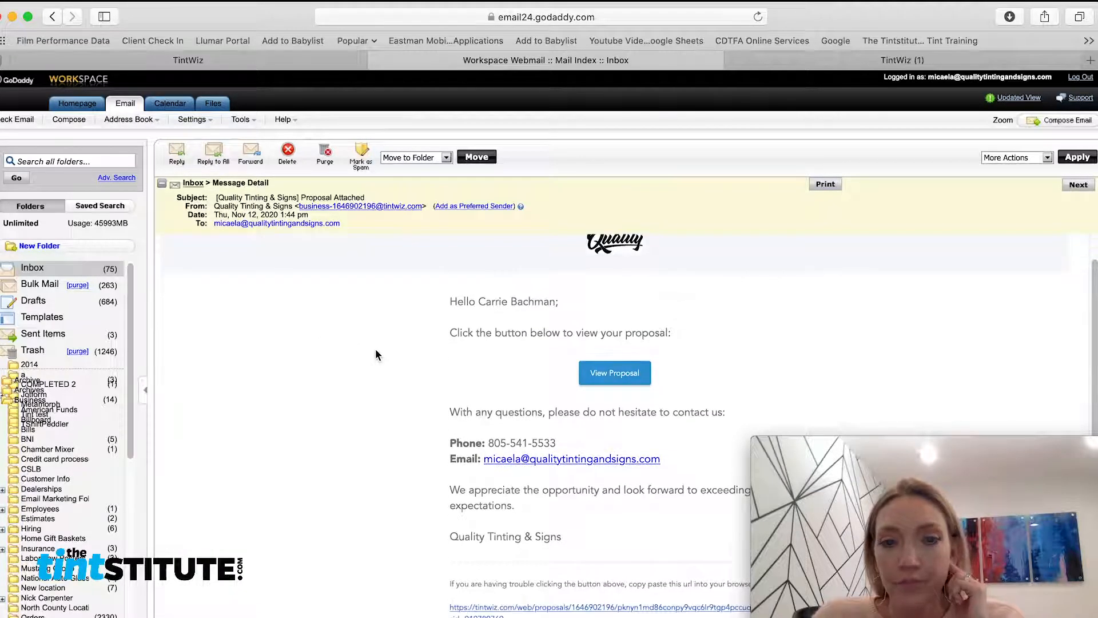
{"action": "left_click_drag", "start_coordinate": [573, 304], "coordinate": [435, 301]}
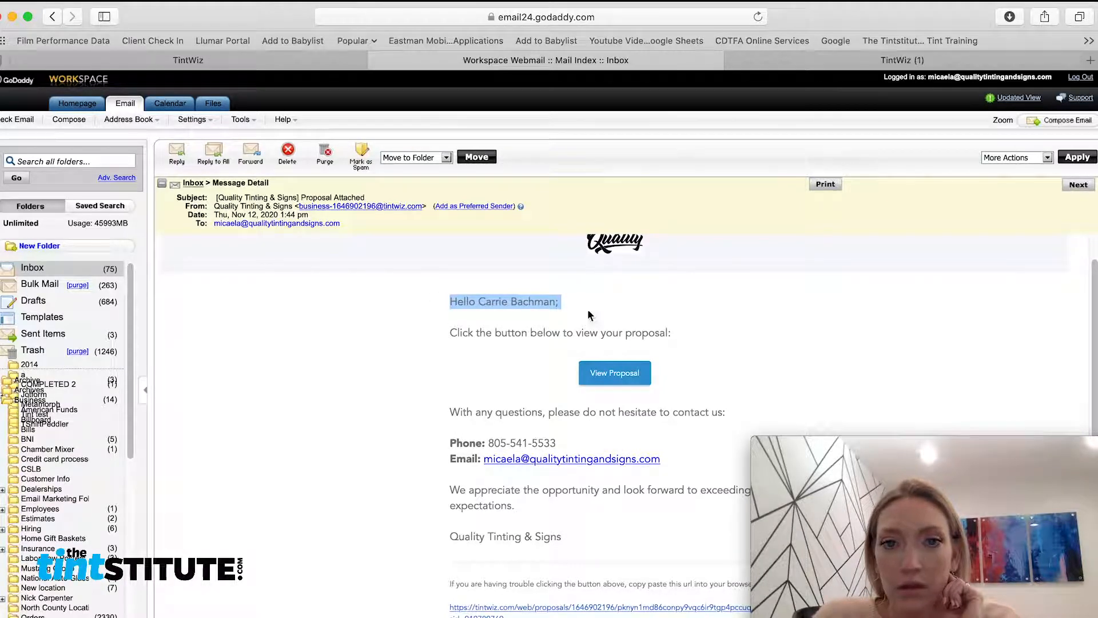
{"action": "scroll", "coordinate": [709, 357], "scroll_direction": "down", "scroll_amount": 2}
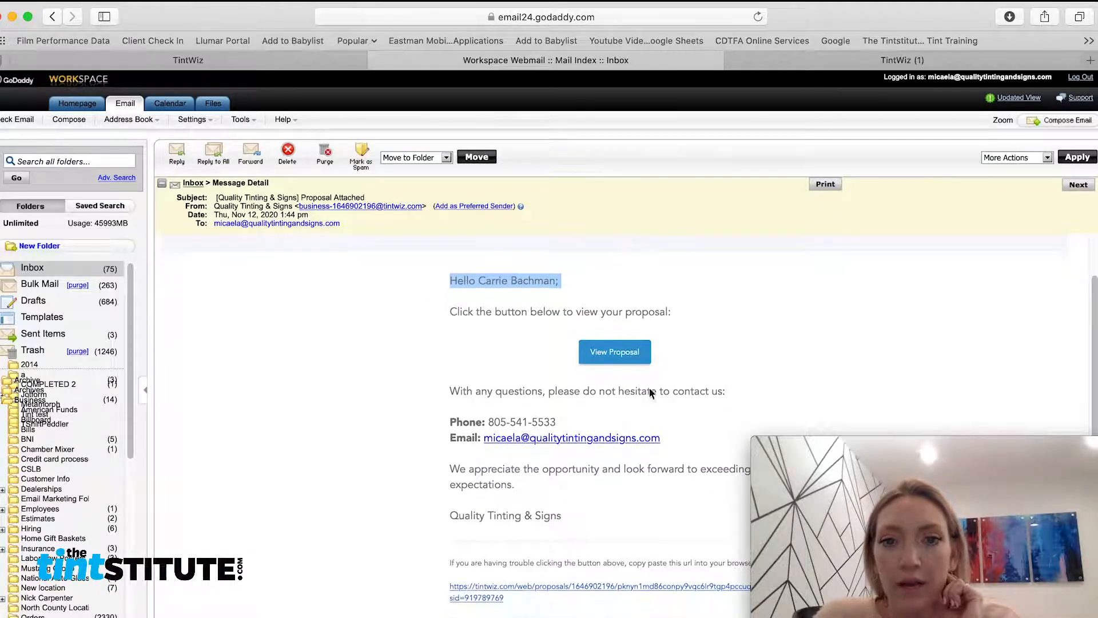
{"action": "left_click", "coordinate": [677, 358]}
As the customer, view the proposal and its storefront measurements, approve it, and go back to TintWiz
{"action": "left_click", "coordinate": [589, 352]}
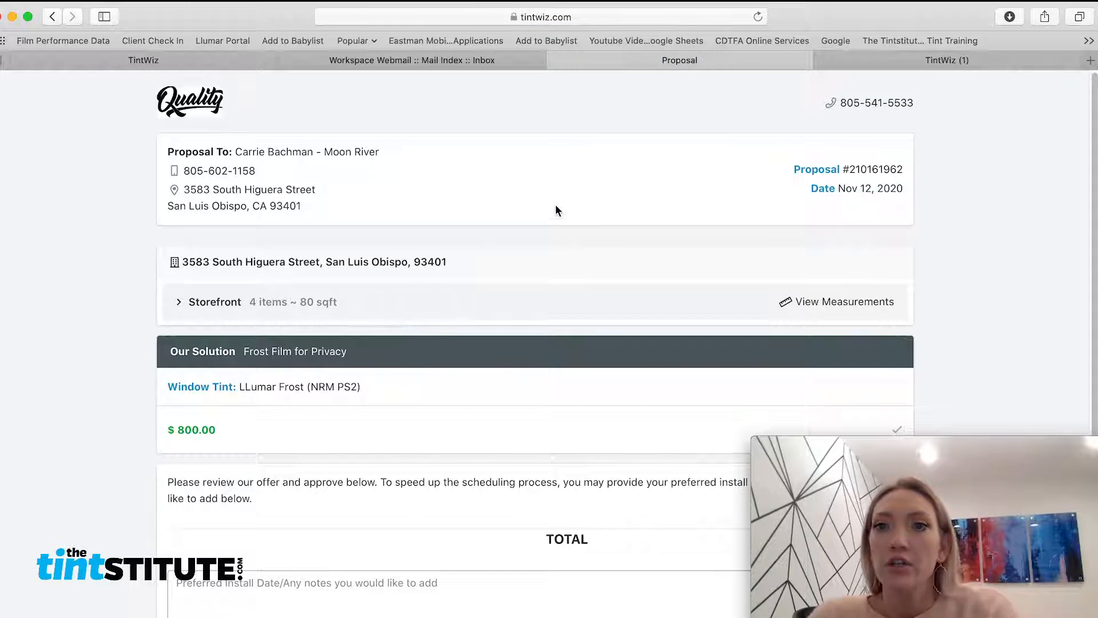
{"action": "scroll", "coordinate": [585, 242], "scroll_direction": "down", "scroll_amount": 2}
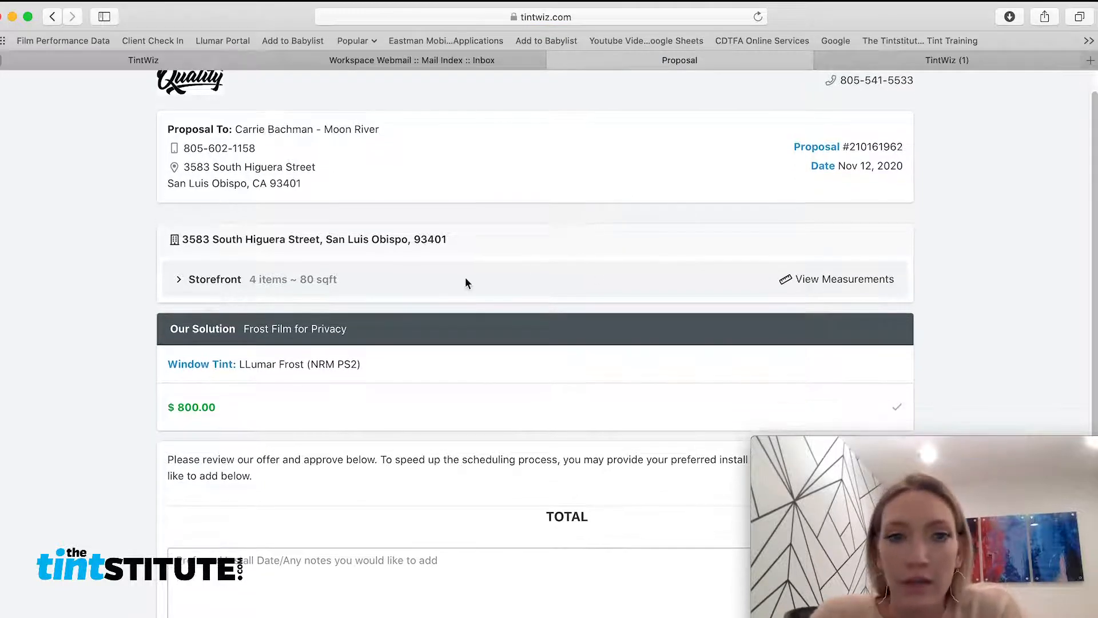
{"action": "left_click", "coordinate": [186, 282]}
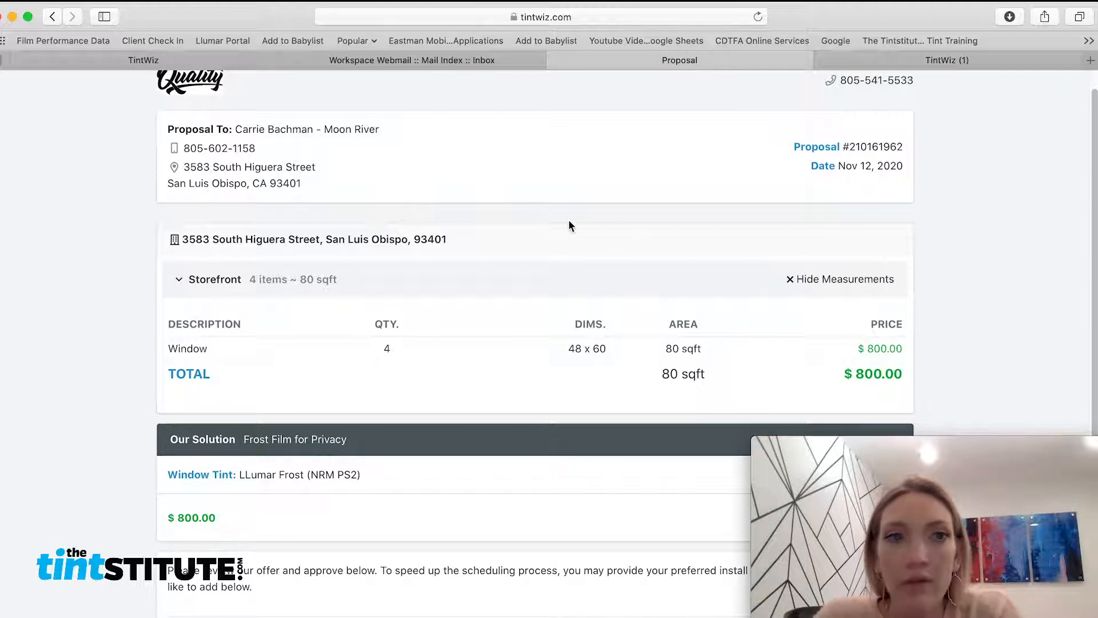
{"action": "scroll", "coordinate": [605, 281], "scroll_direction": "down", "scroll_amount": 5}
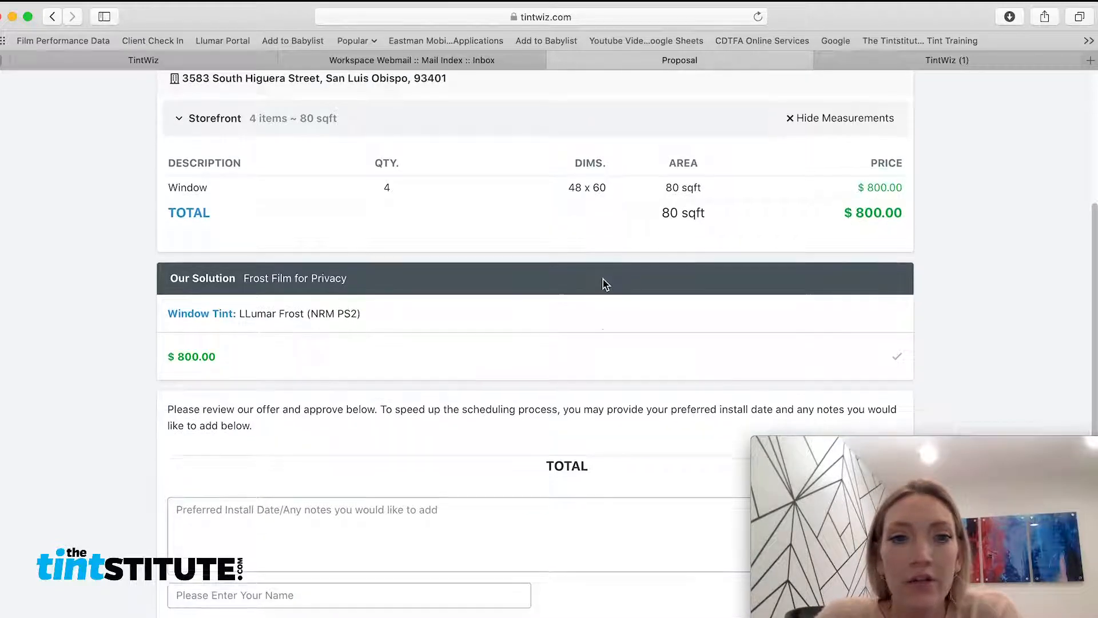
{"action": "scroll", "coordinate": [606, 284], "scroll_direction": "down", "scroll_amount": 2}
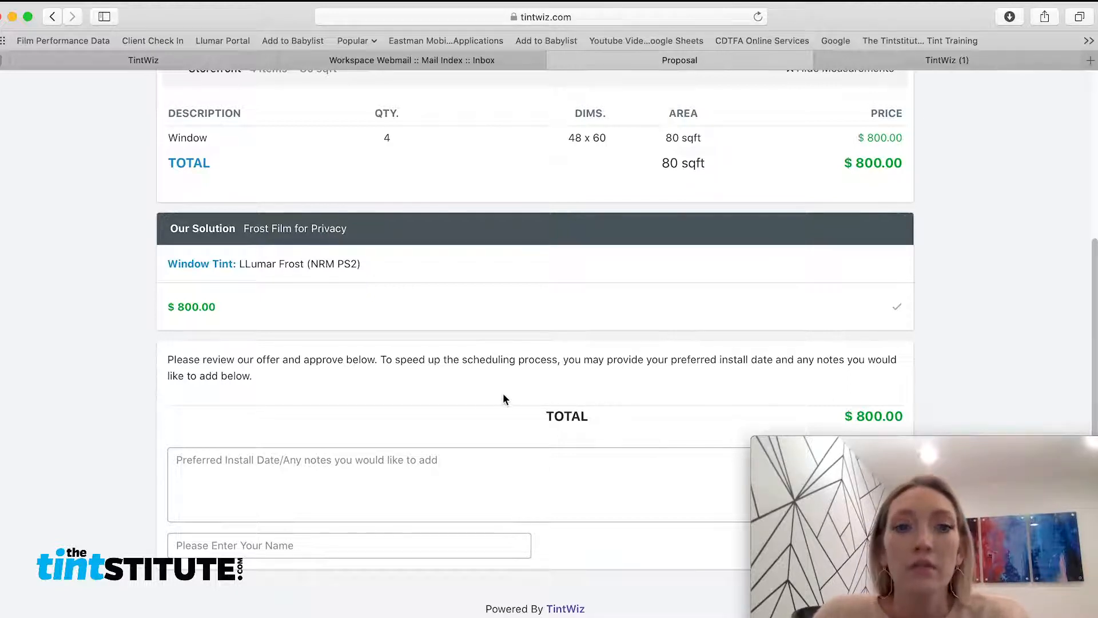
{"action": "left_click_drag", "start_coordinate": [849, 27], "coordinate": [629, 26]}
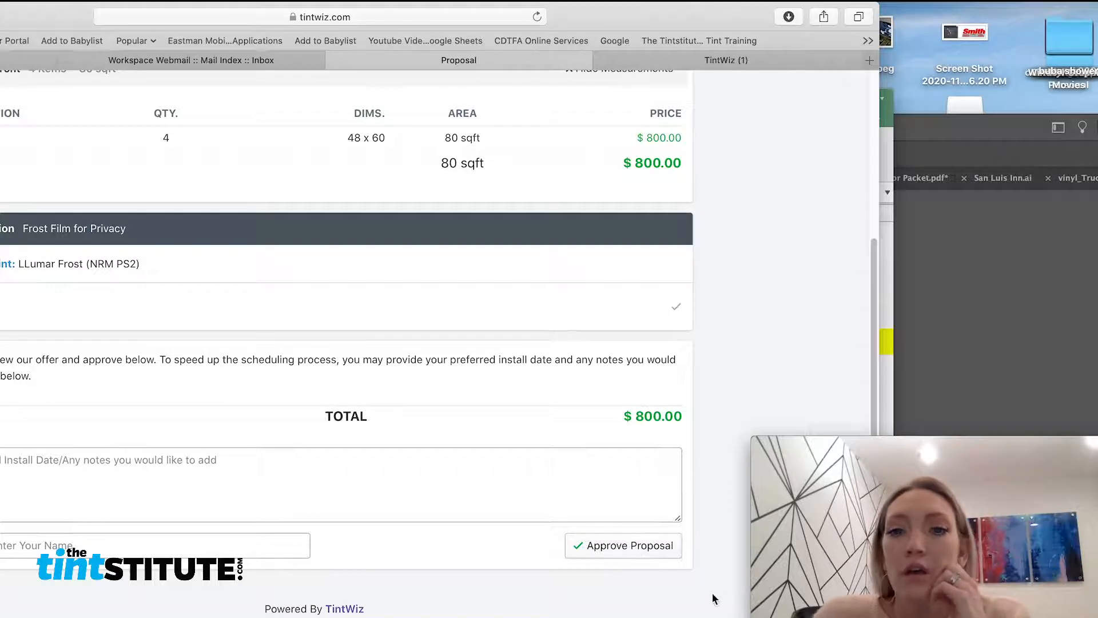
{"action": "left_click", "coordinate": [647, 548]}
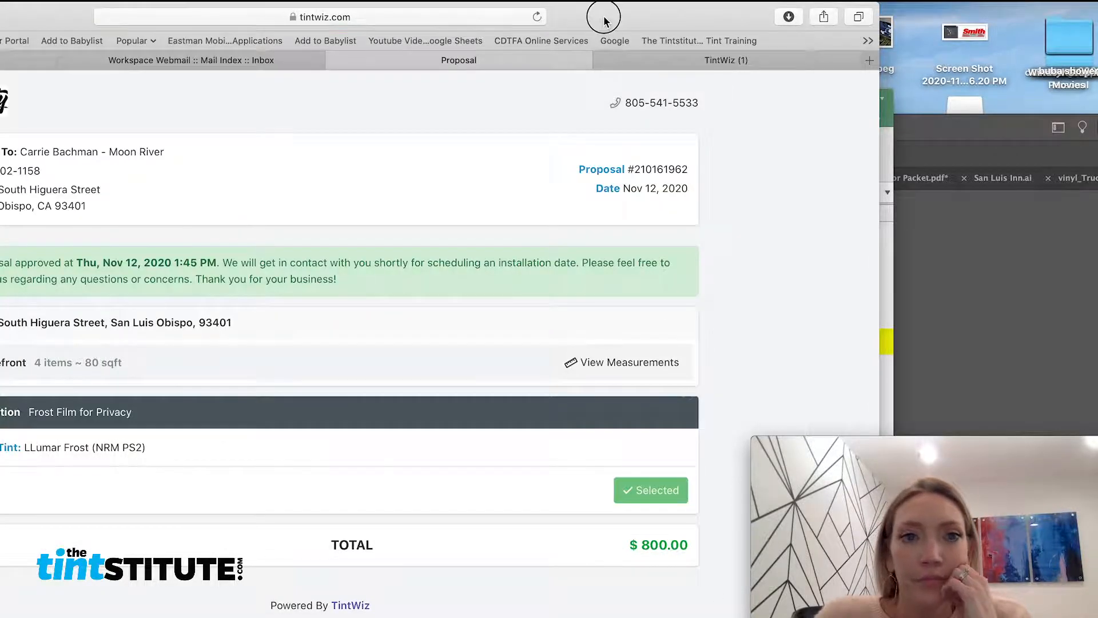
{"action": "left_click_drag", "start_coordinate": [604, 21], "coordinate": [807, 22]}
{"action": "left_click", "coordinate": [921, 63]}
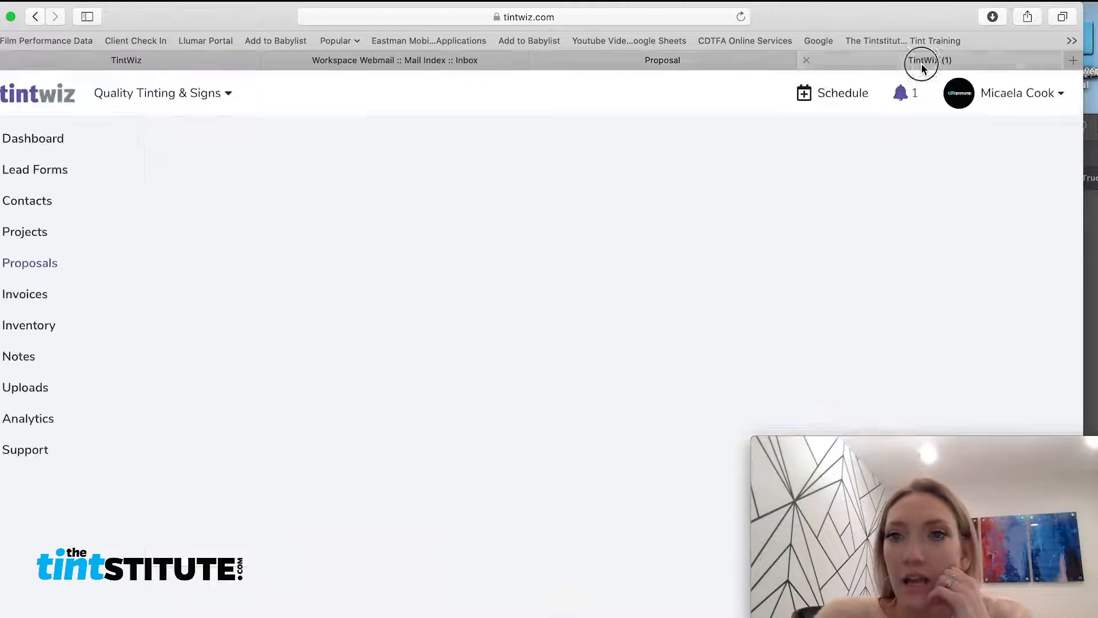
Reload the Moon River proposal to show Approved and check the approval notification
{"action": "left_click", "coordinate": [741, 17]}
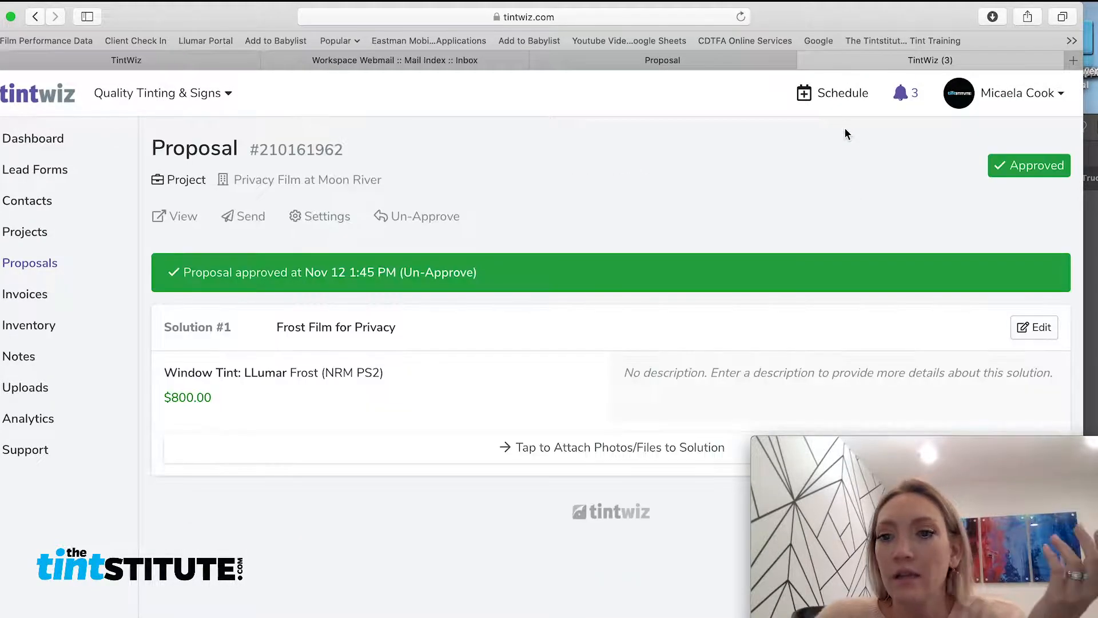
{"action": "left_click", "coordinate": [902, 95]}
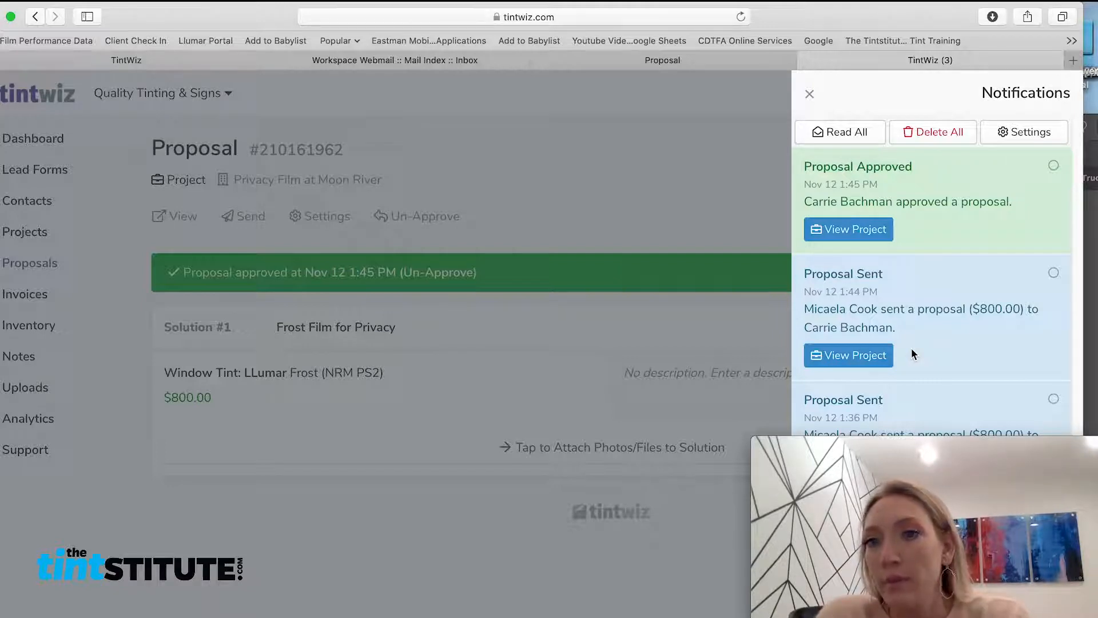
{"action": "left_click", "coordinate": [569, 265]}
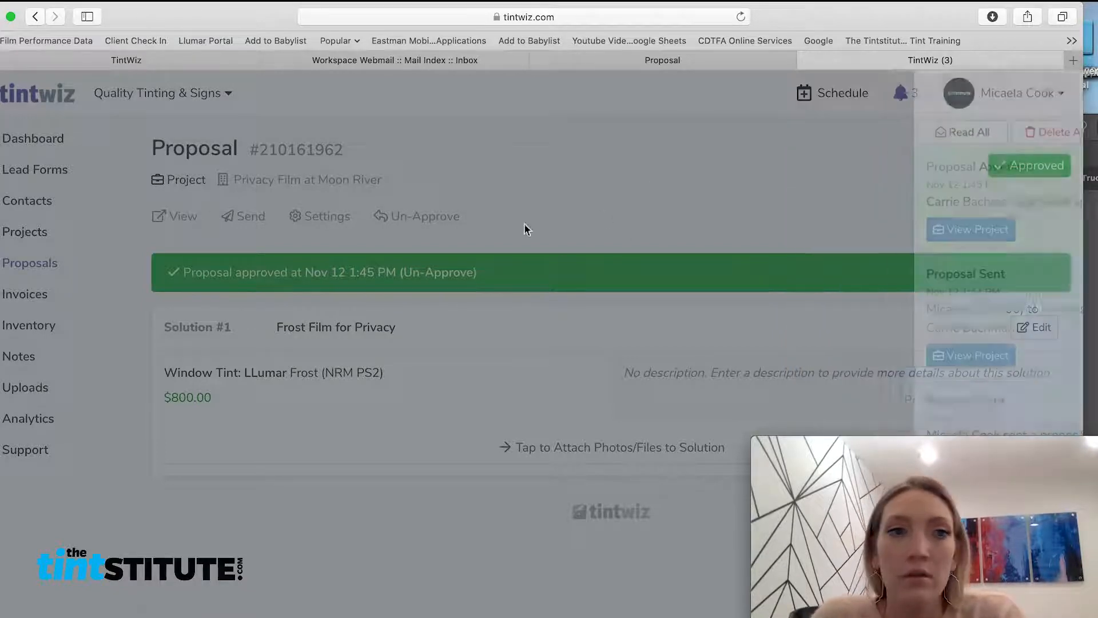
Open the Proposals list and find Privacy Film at Moon River marked Approved at $800.00
{"action": "left_click", "coordinate": [46, 266]}
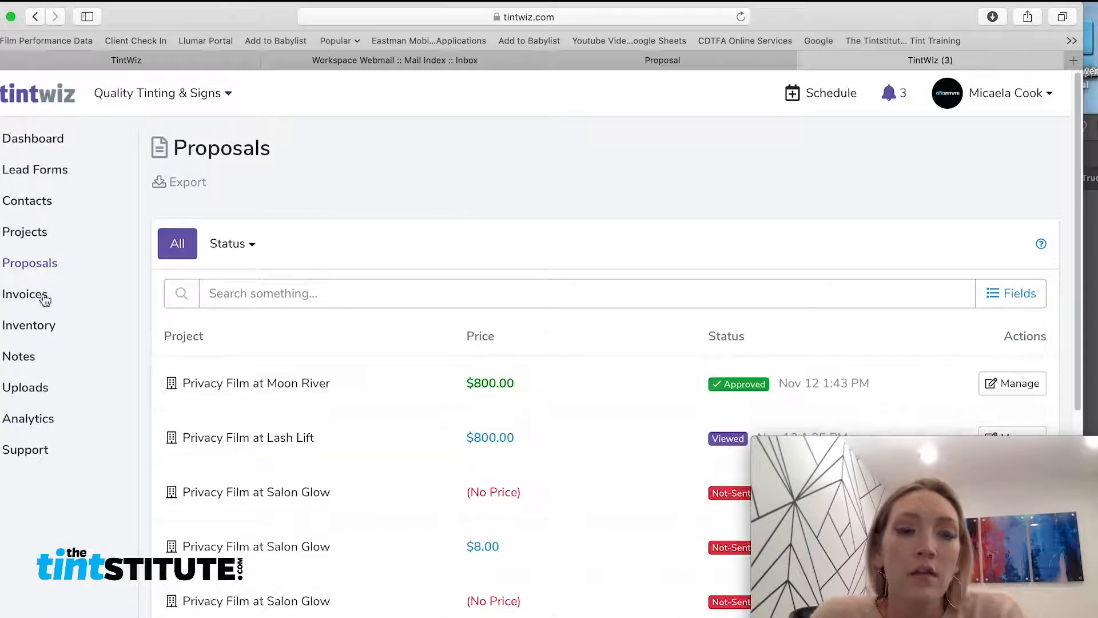
{"action": "scroll", "coordinate": [678, 328], "scroll_direction": "down", "scroll_amount": 2}
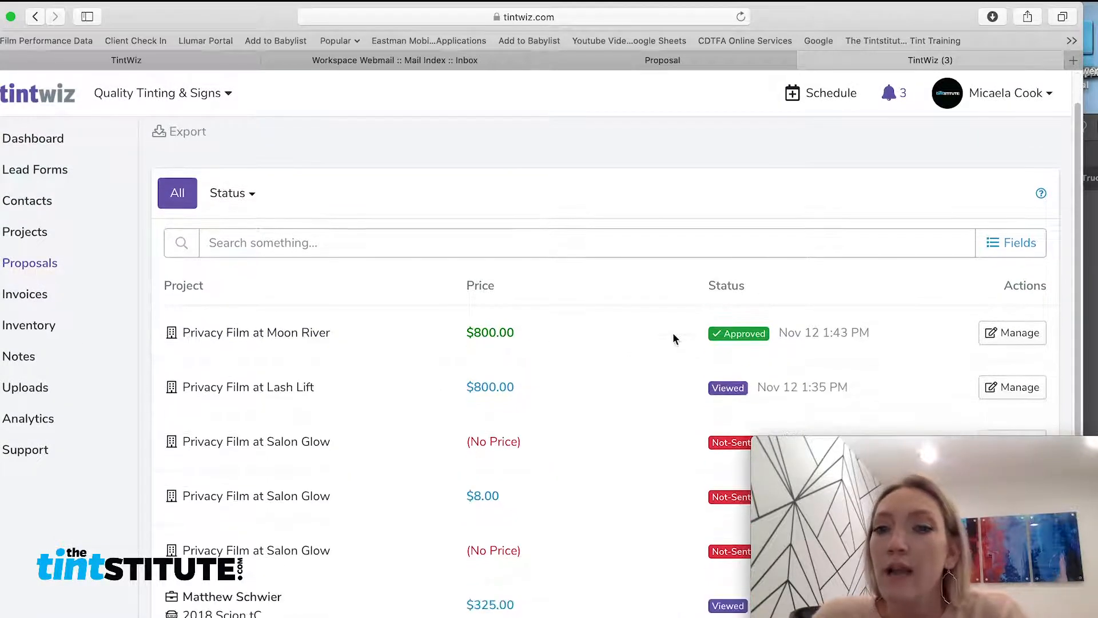
{"action": "scroll", "coordinate": [697, 438], "scroll_direction": "down", "scroll_amount": 1}
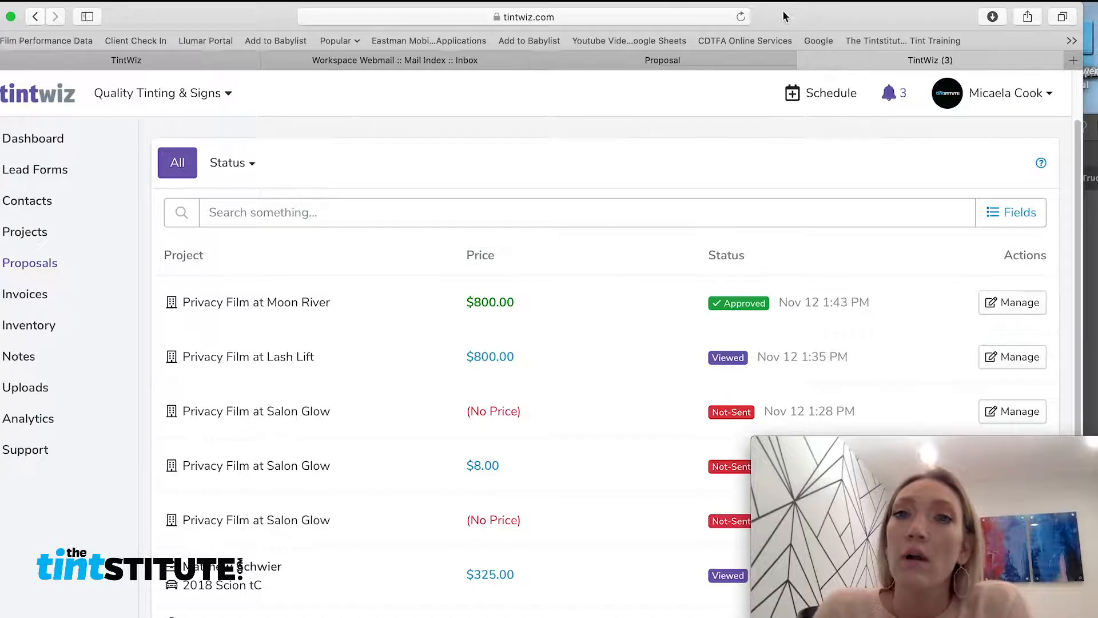
{"action": "left_click_drag", "start_coordinate": [803, 22], "coordinate": [839, 10]}
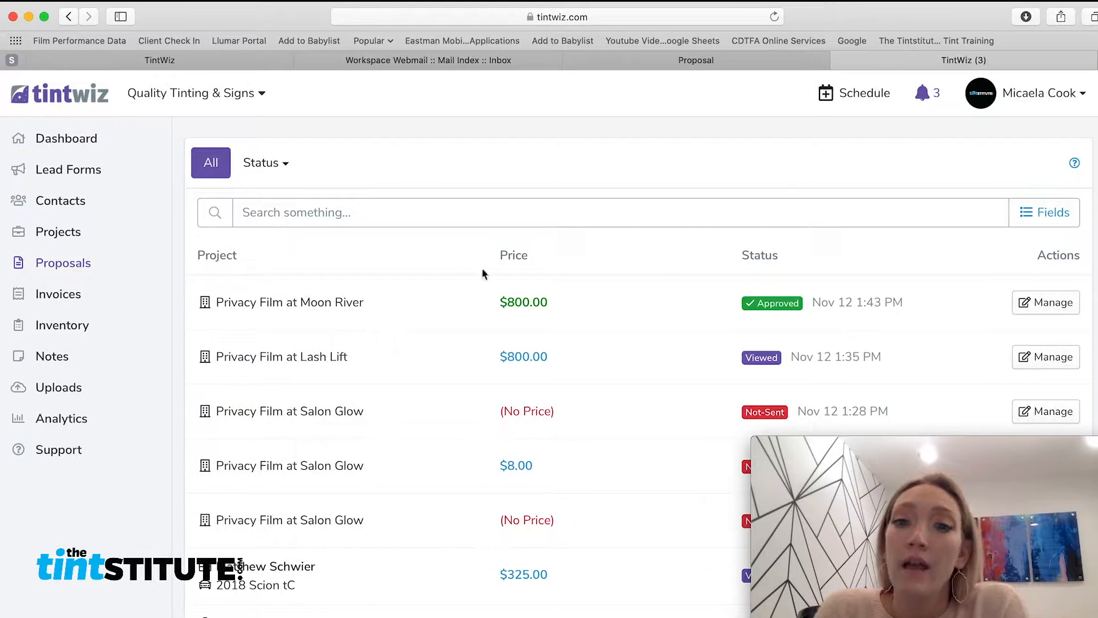